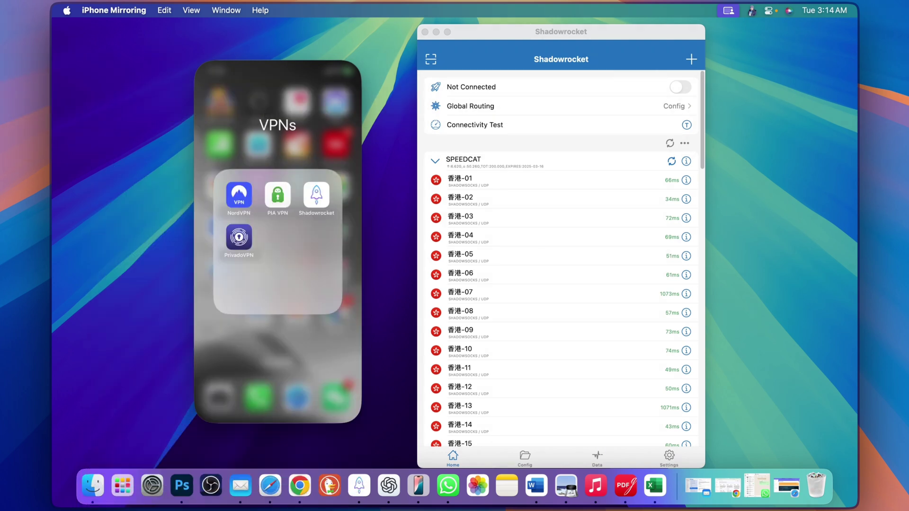
Launch Shadowrocket from the VPNs folder on the mirrored iPhone
scroll(559, 227, "down", 10)
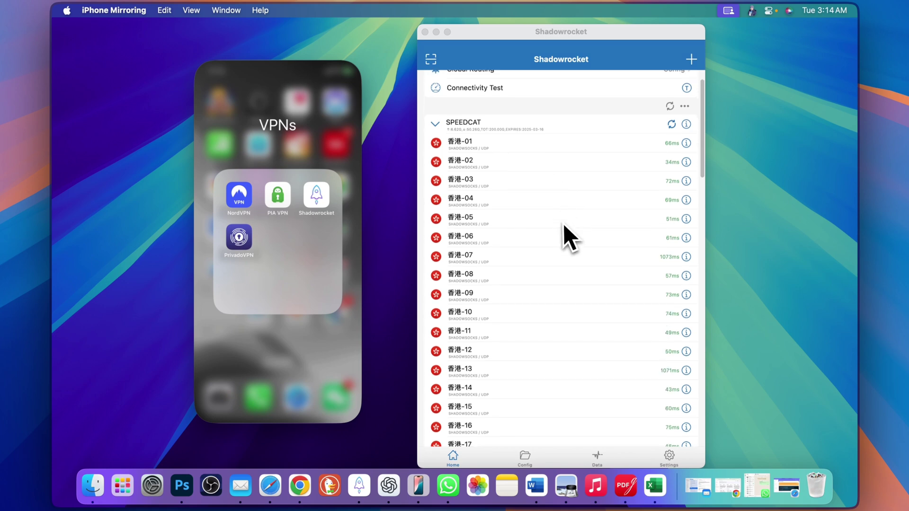
scroll(564, 224, "down", 15)
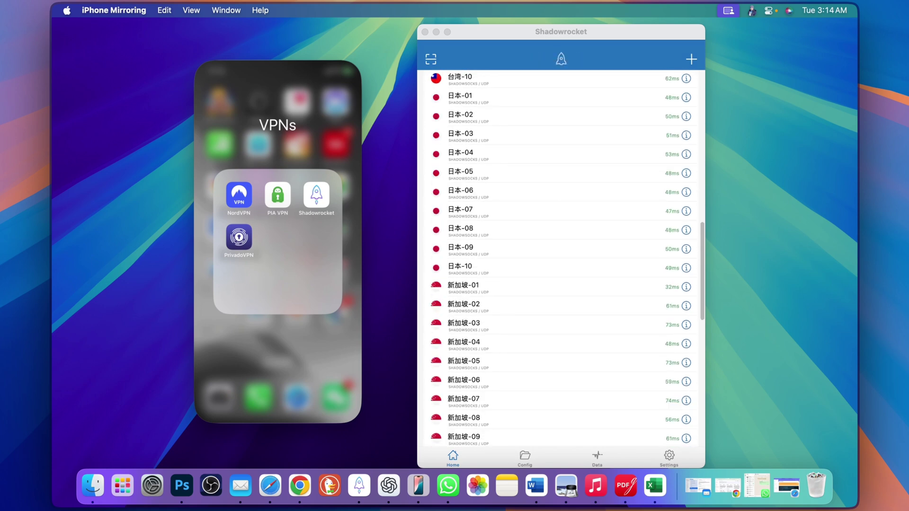
scroll(559, 237, "down", 2)
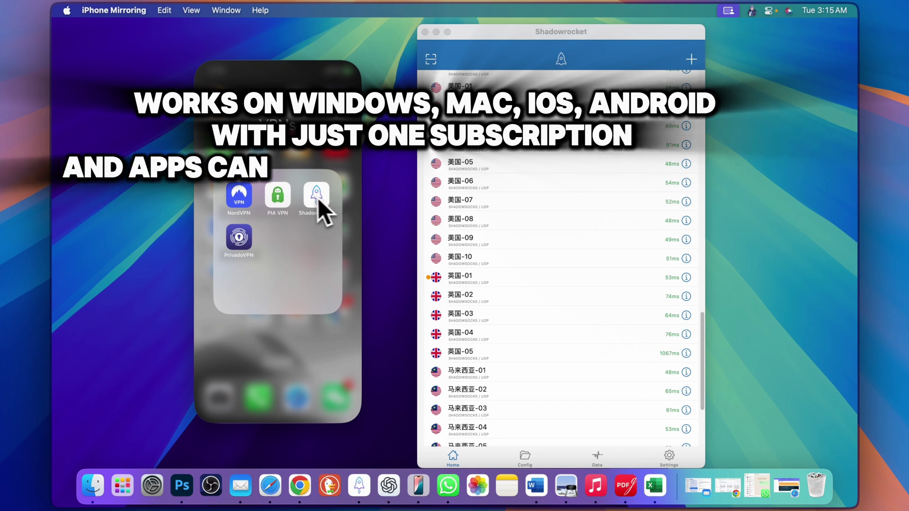
scroll(536, 234, "up", 15)
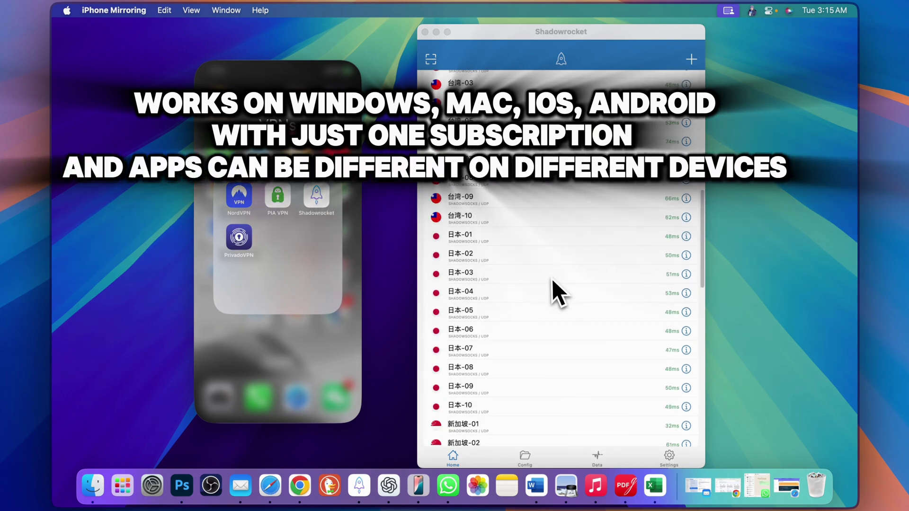
scroll(552, 279, "up", 8)
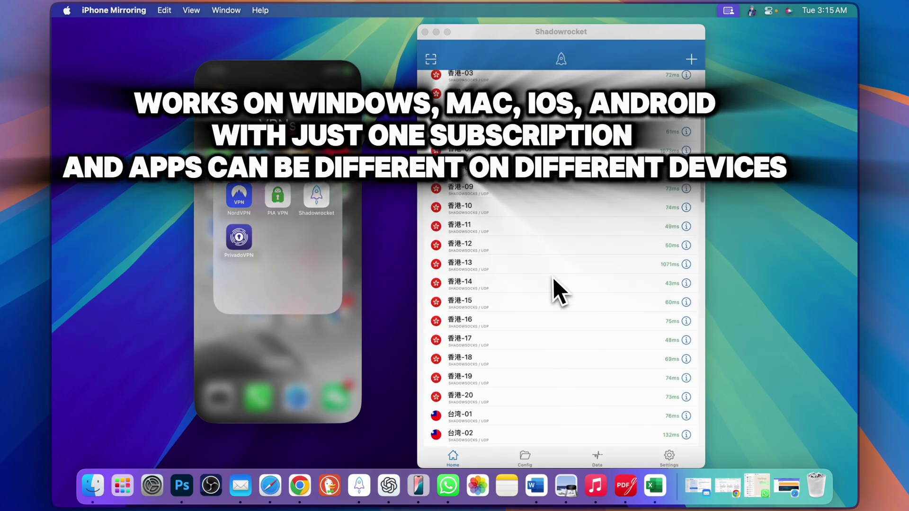
scroll(553, 278, "up", 5)
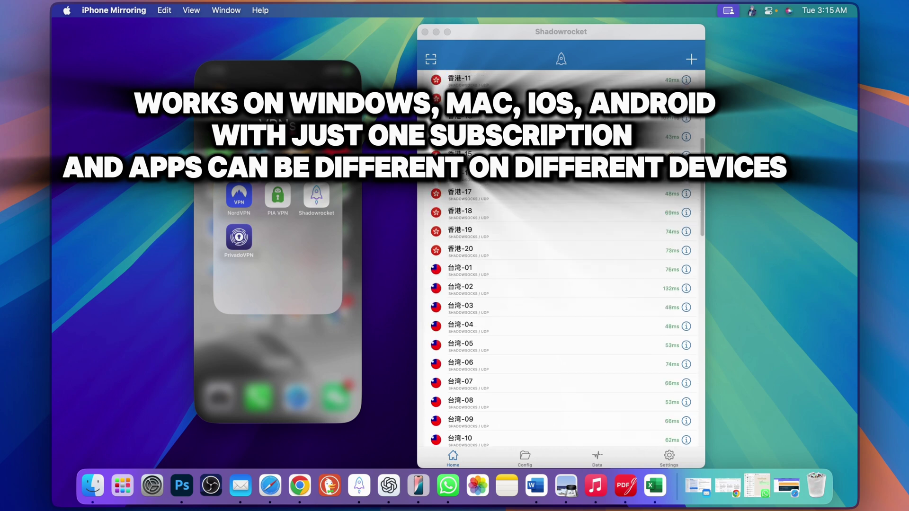
scroll(548, 293, "down", 12)
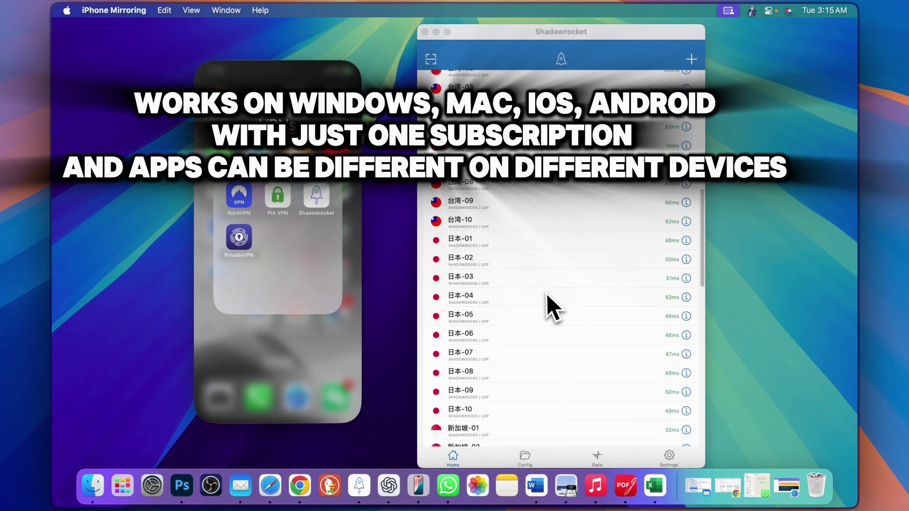
scroll(547, 291, "down", 3)
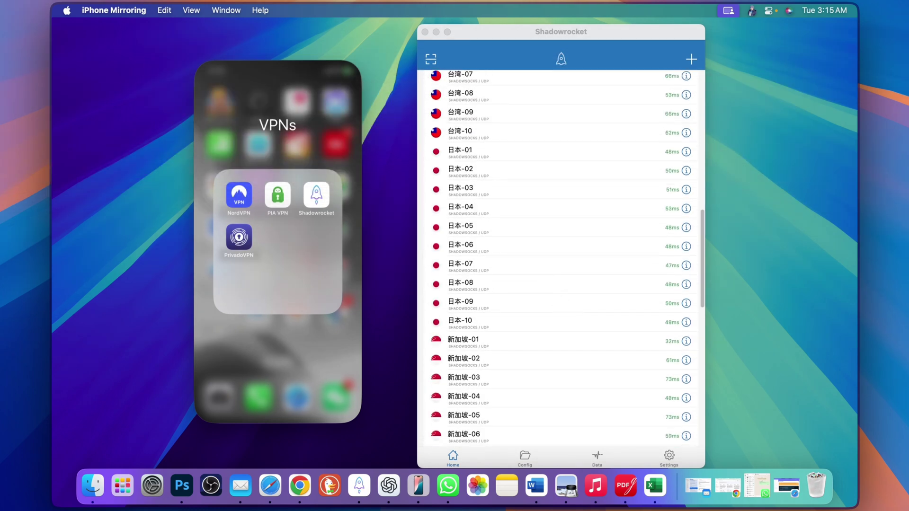
scroll(561, 258, "down", 4)
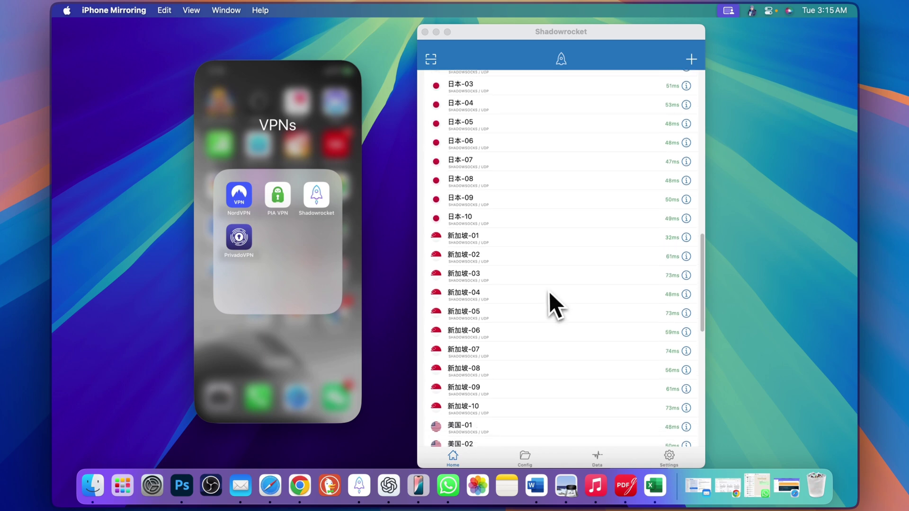
scroll(554, 293, "up", 10)
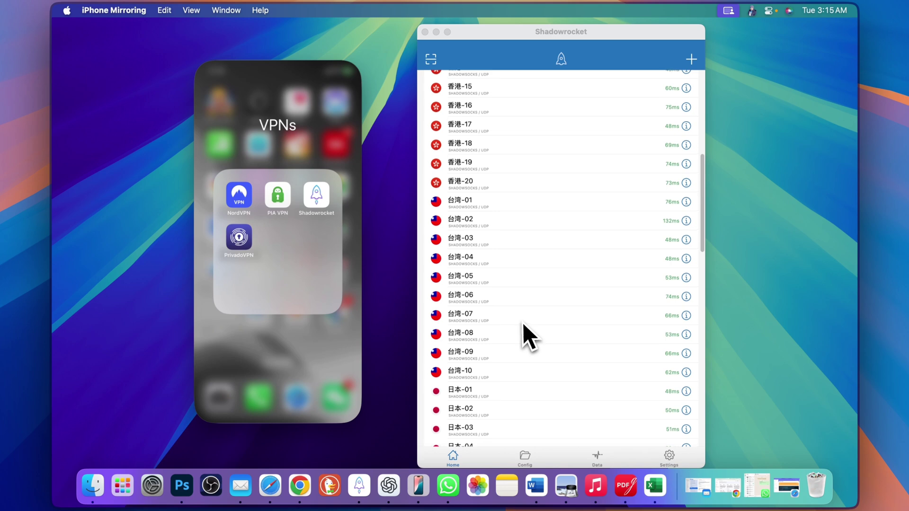
scroll(523, 322, "up", 5)
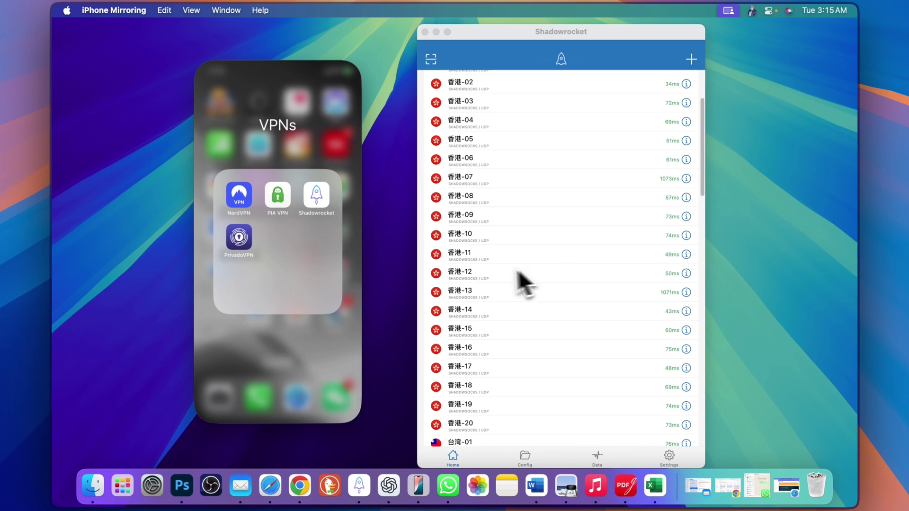
left_click(317, 194)
Scroll the phone's node list and open the empty Proxy Group page
scroll(324, 271, "down", 1)
scroll(316, 277, "down", 10)
scroll(318, 260, "down", 10)
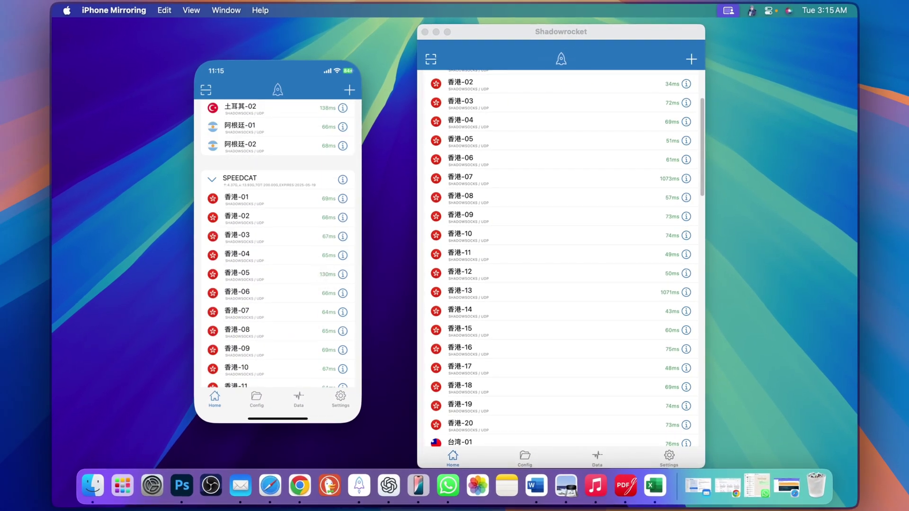
scroll(319, 260, "up", 10)
scroll(558, 242, "up", 5)
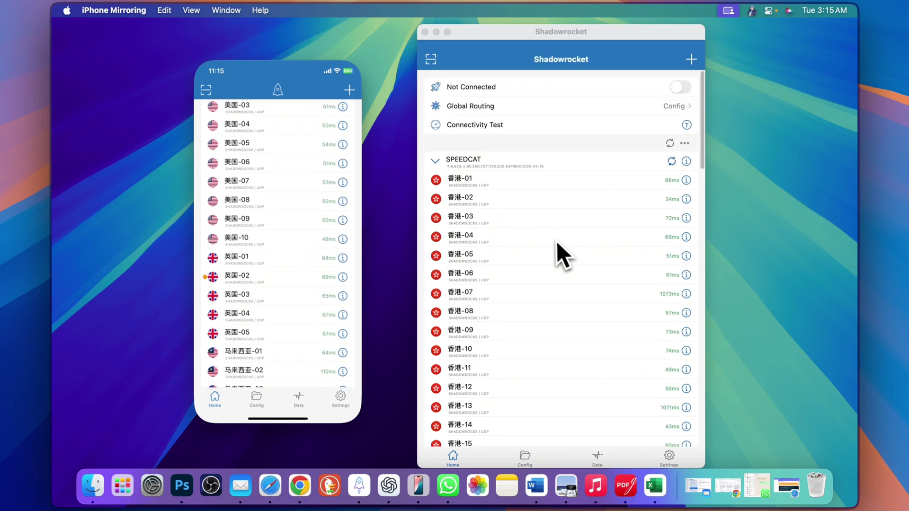
scroll(563, 310, "down", 10)
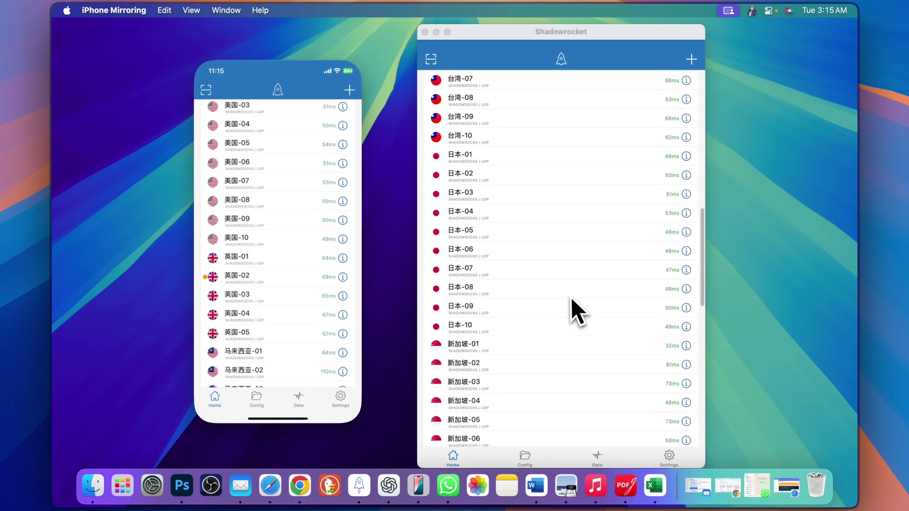
scroll(575, 310, "down", 5)
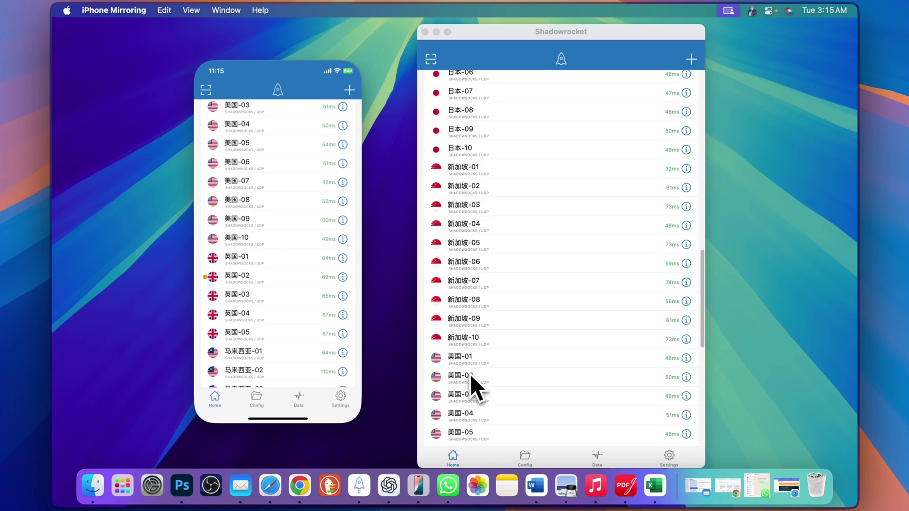
scroll(471, 373, "up", 10)
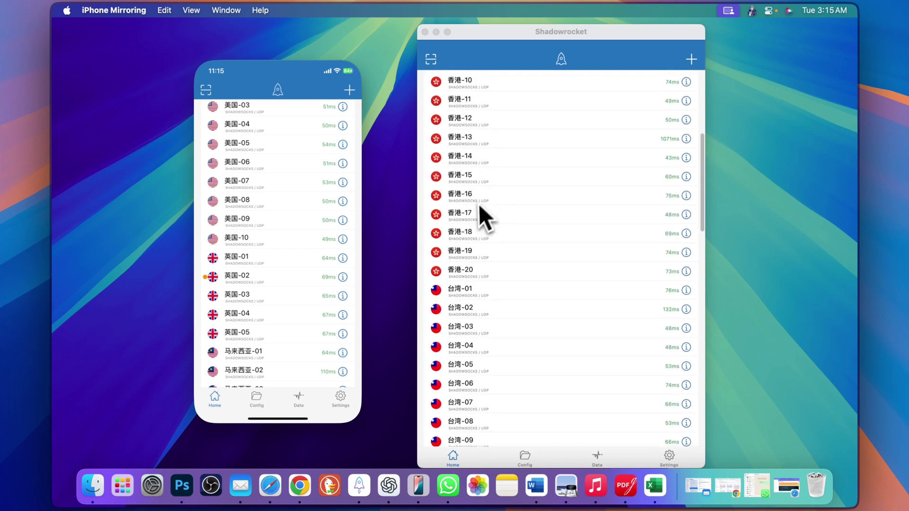
scroll(477, 209, "up", 5)
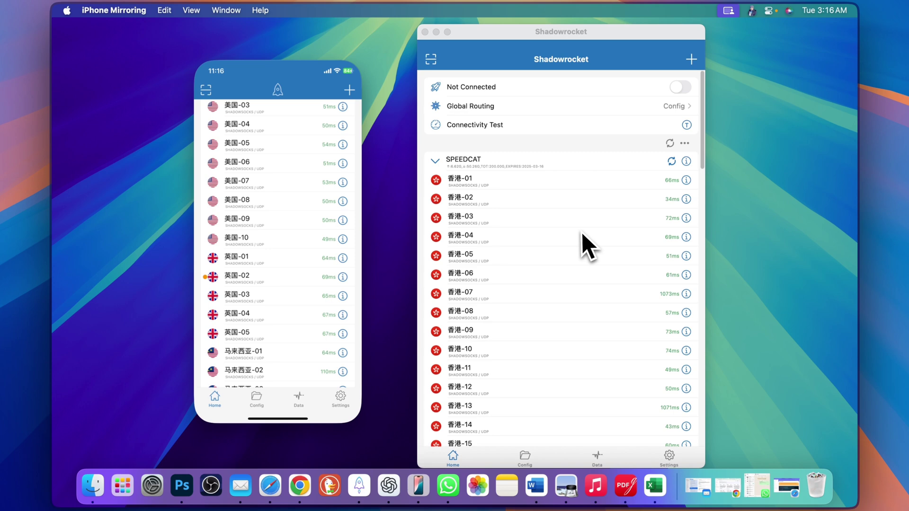
left_click(214, 98)
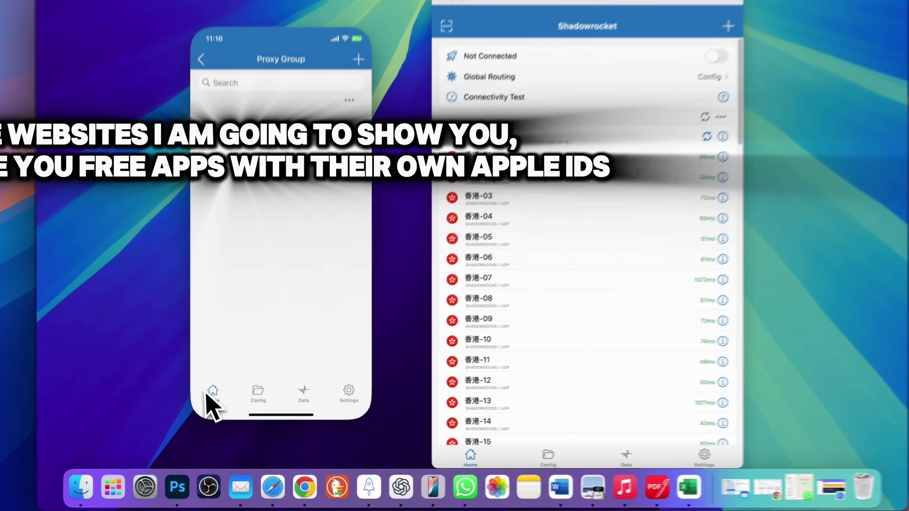
Return the phone's Shadowrocket to its home list, then search App Store for 'shadowrocket' and start its update
left_click(214, 396)
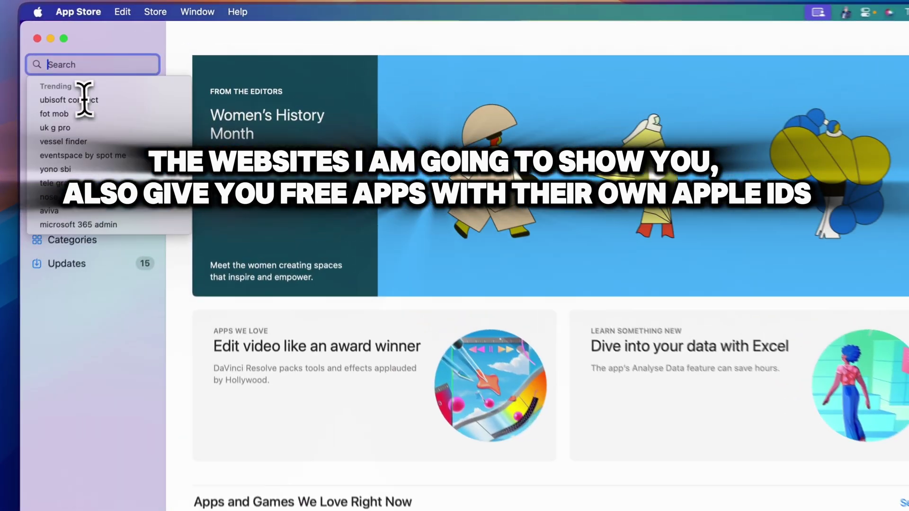
type("shado")
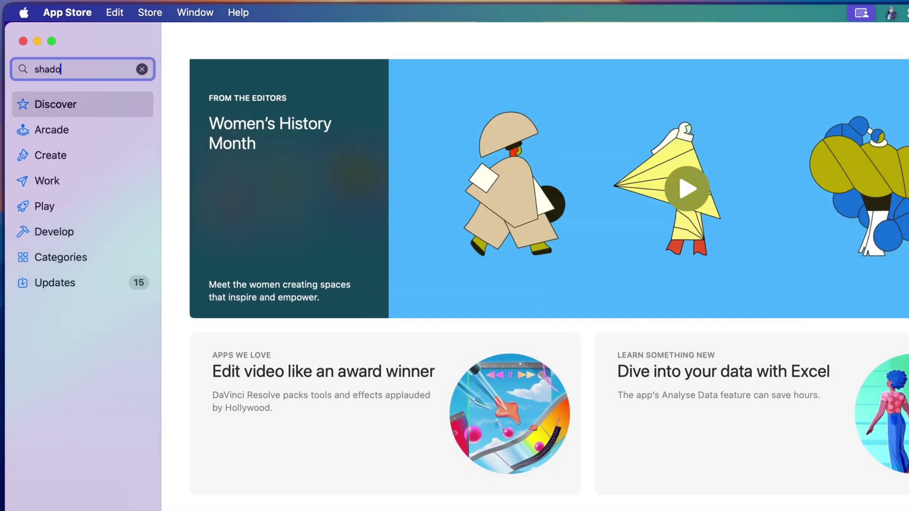
type("w")
key("Down")
key("Return")
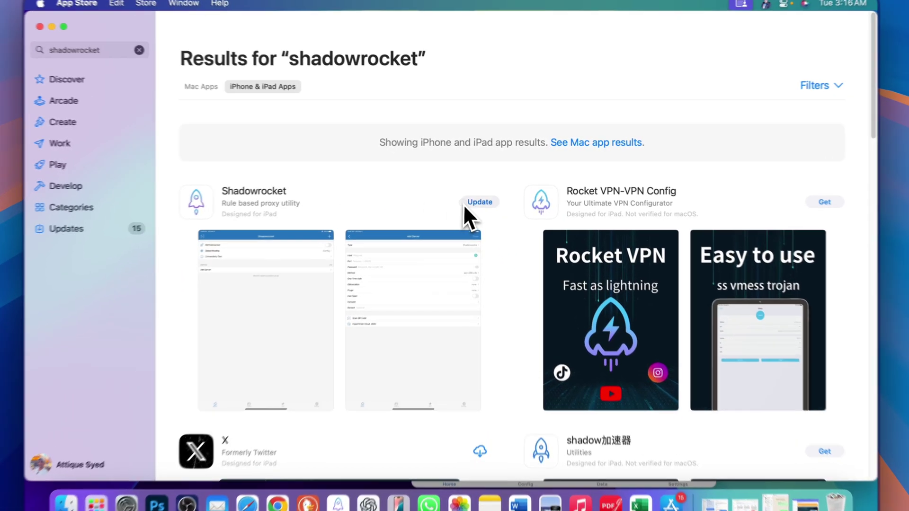
left_click(468, 203)
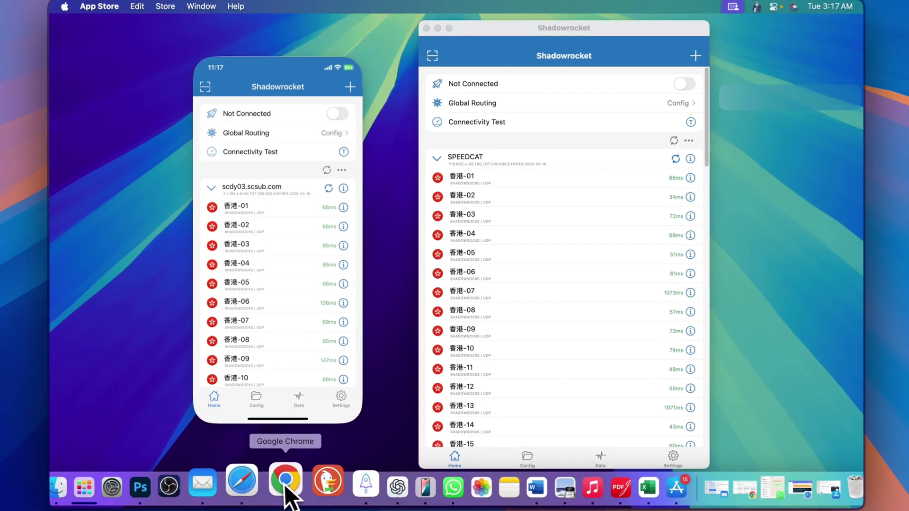
In Chrome's 河马 客服 tab, scroll the translated plan cards: Standard ¥29, Gold ¥59, Diamond ¥88 monthly
left_click(283, 494)
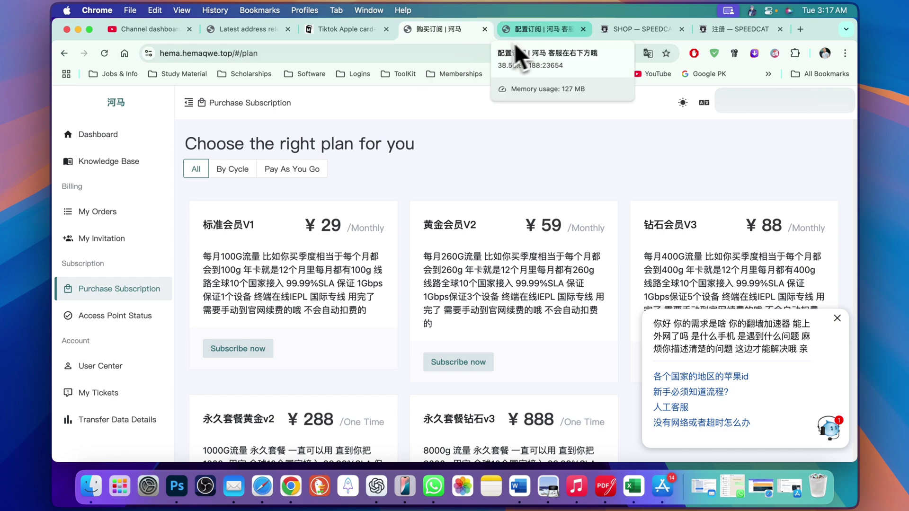
left_click(537, 33)
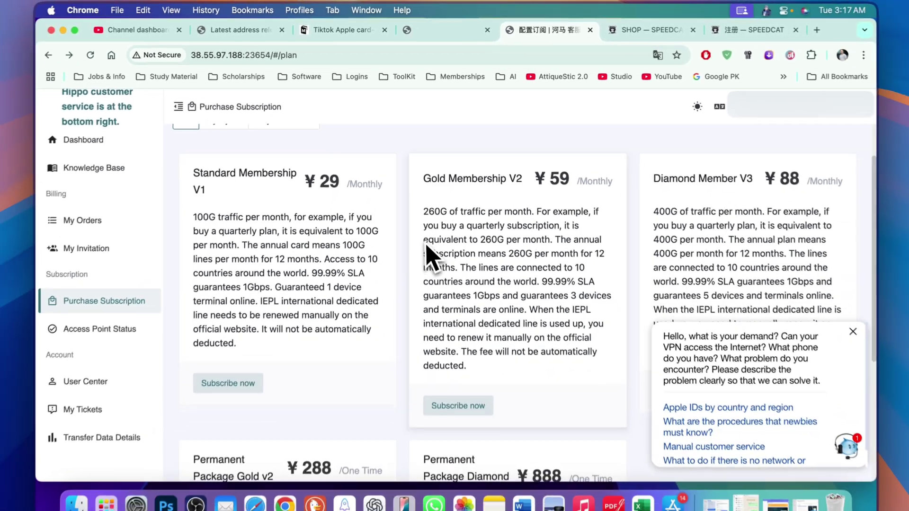
scroll(428, 302, "down", 5)
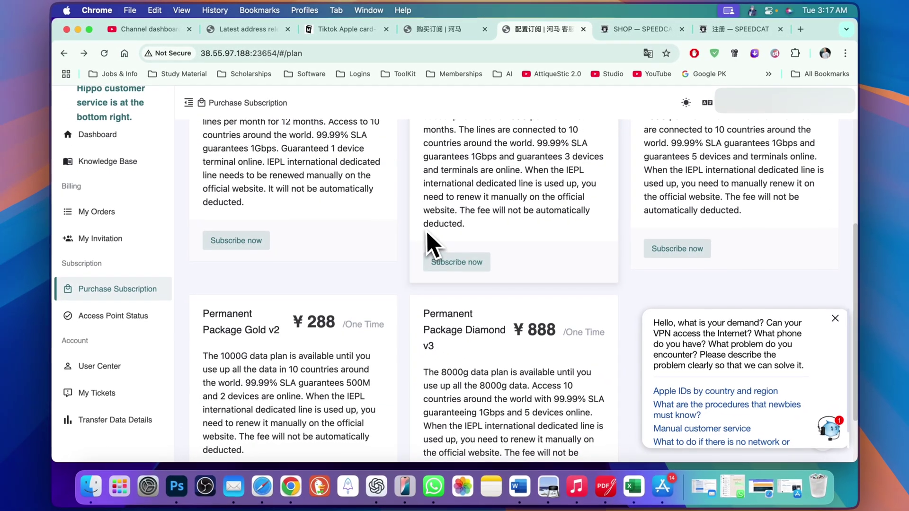
scroll(427, 231, "down", 2)
scroll(427, 231, "up", 6)
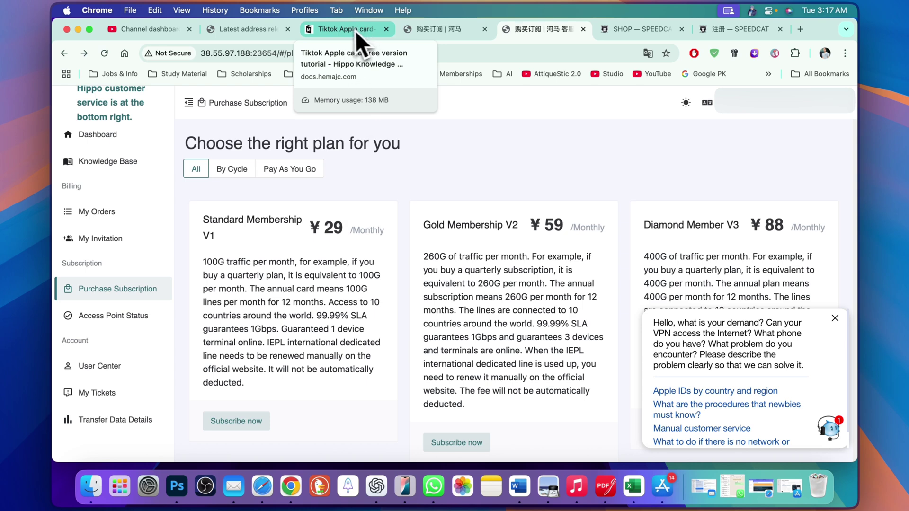
scroll(516, 239, "down", 4)
scroll(490, 208, "up", 4)
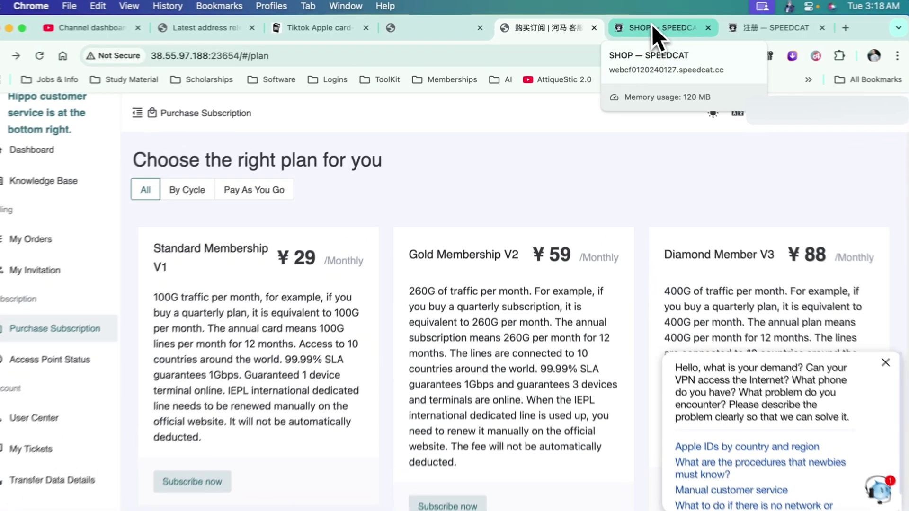
left_click(624, 31)
scroll(558, 335, "down", 2)
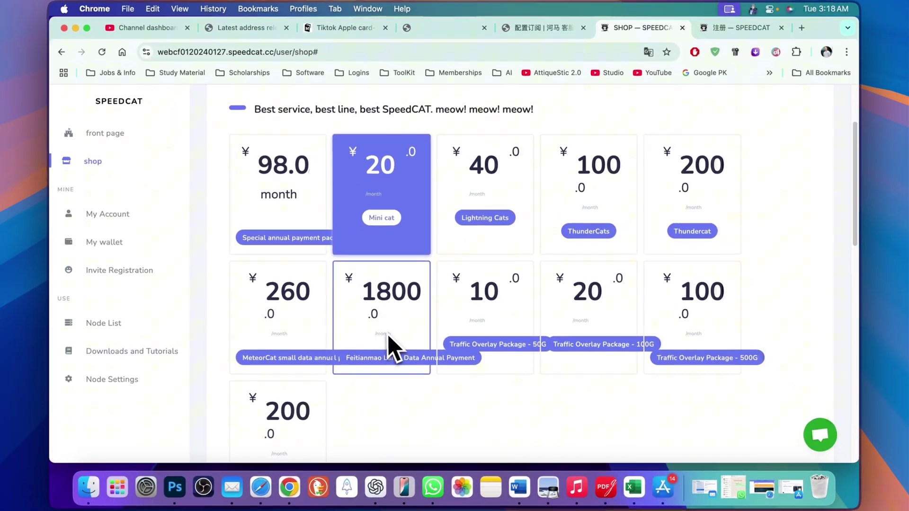
scroll(388, 332, "down", 1)
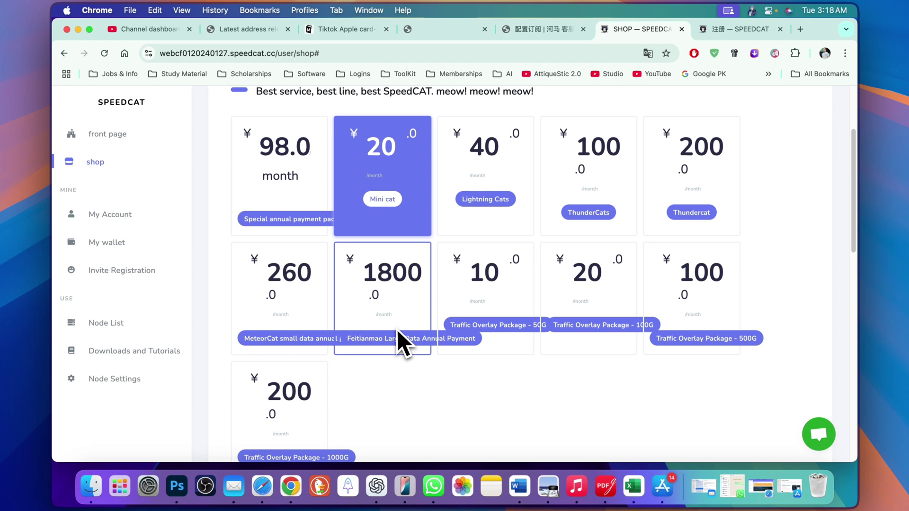
scroll(417, 341, "down", 2)
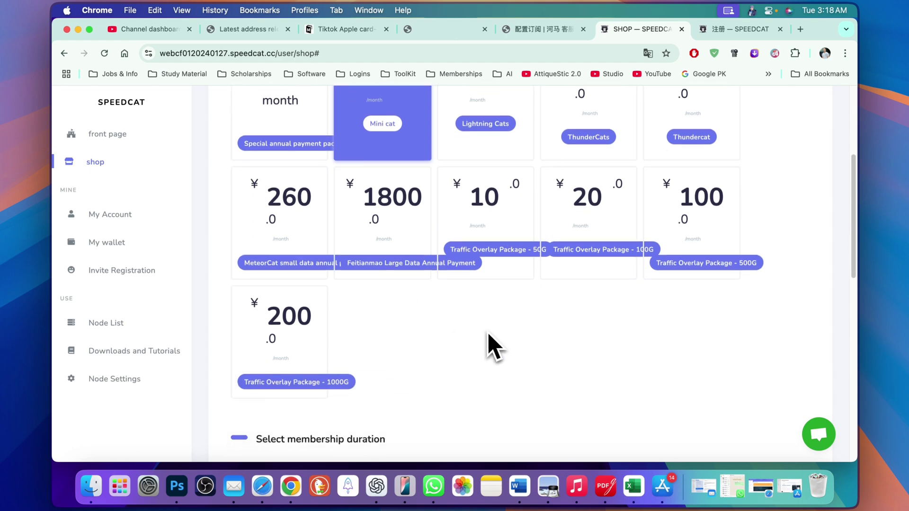
scroll(488, 333, "up", 3)
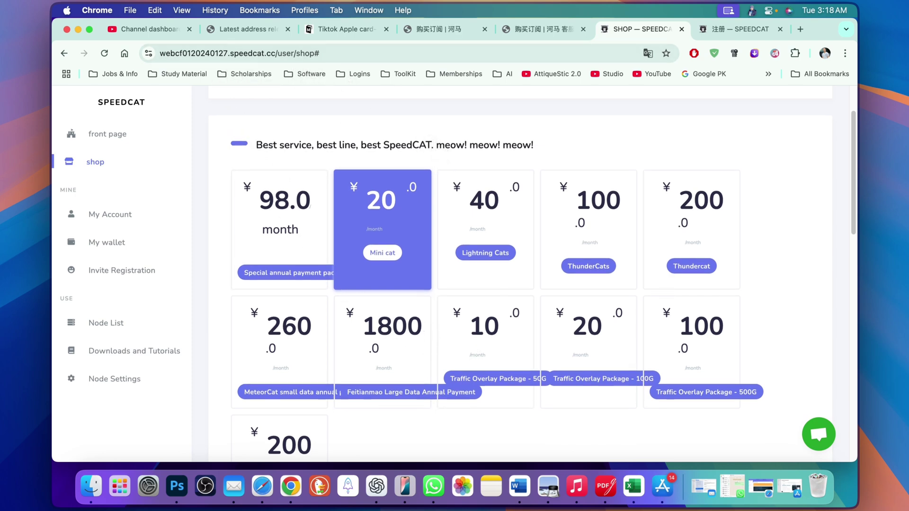
scroll(467, 174, "down", 1)
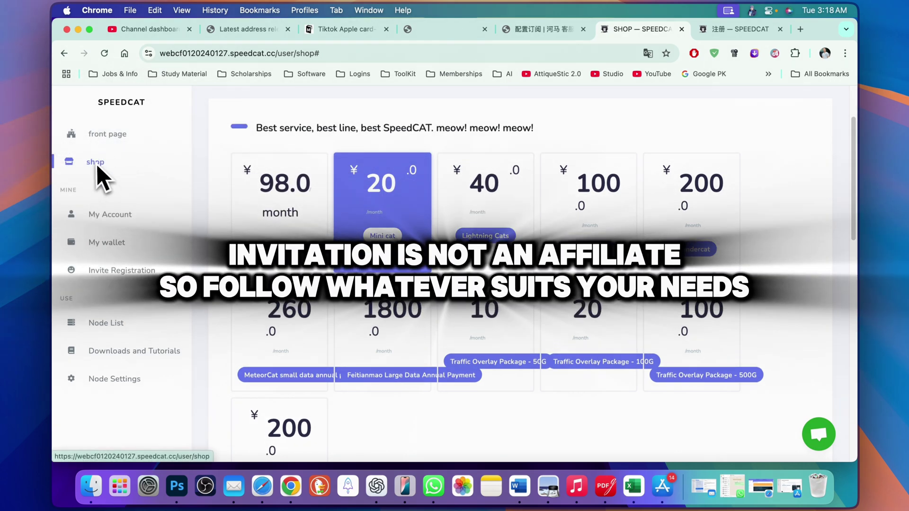
scroll(441, 236, "down", 1)
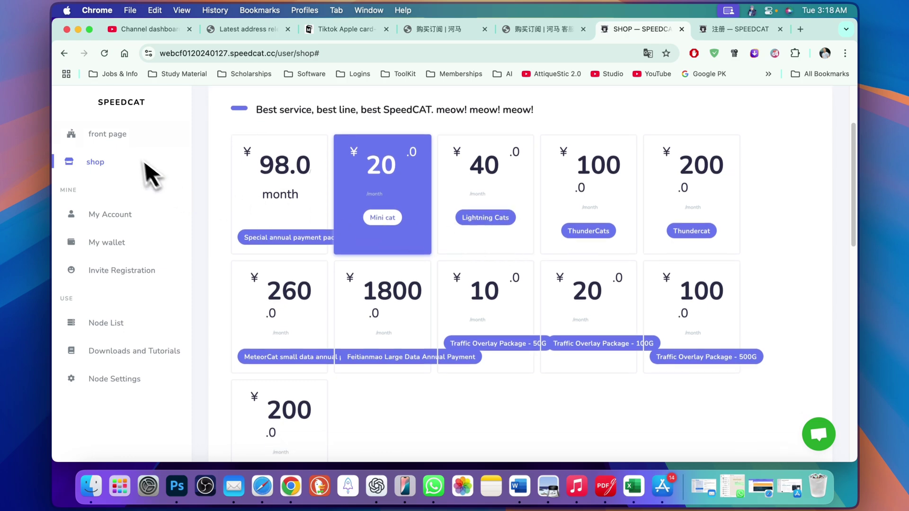
Go from the front page to the shop and scroll down to the package cards with NEXT STEP buttons
left_click(105, 136)
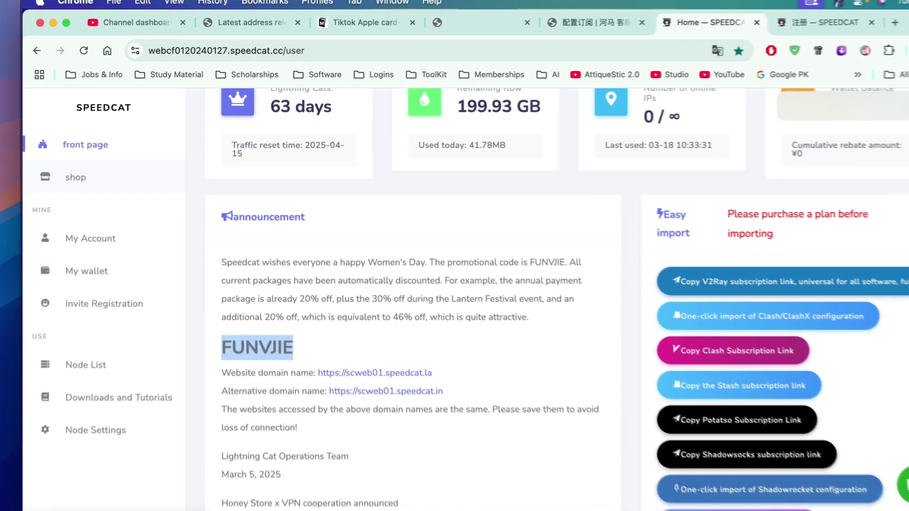
left_click(92, 164)
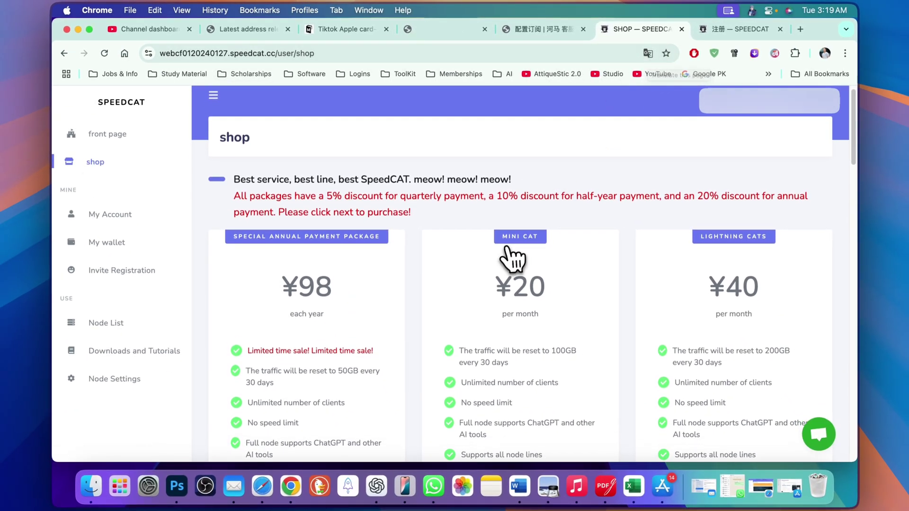
scroll(601, 289, "down", 5)
scroll(549, 284, "down", 1)
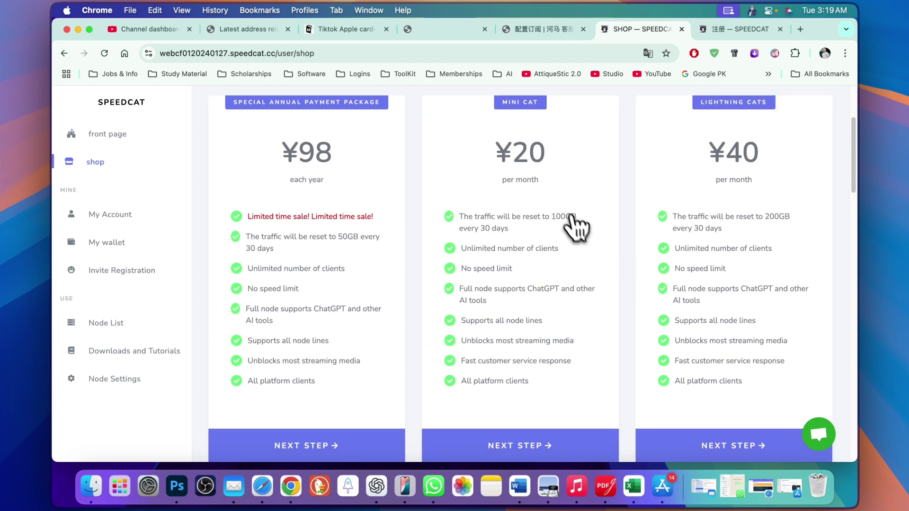
scroll(548, 277, "down", 1)
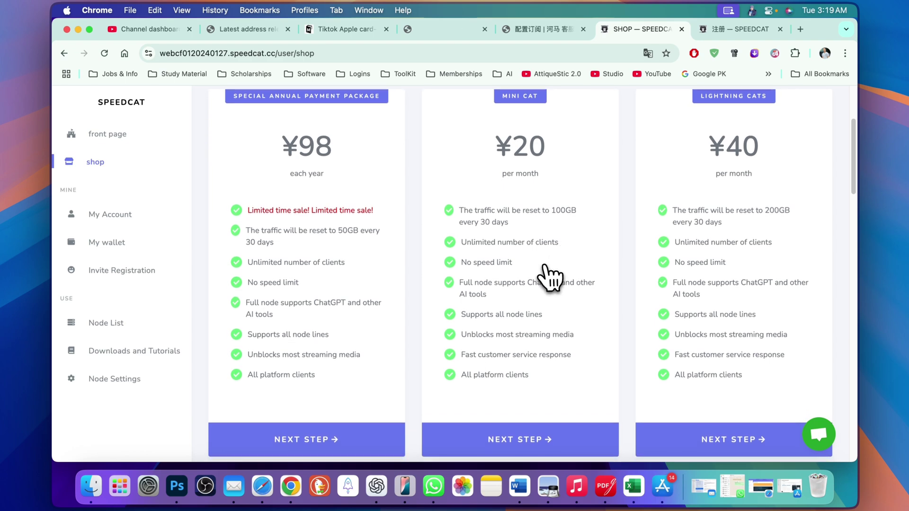
scroll(551, 278, "down", 3)
scroll(549, 274, "down", 2)
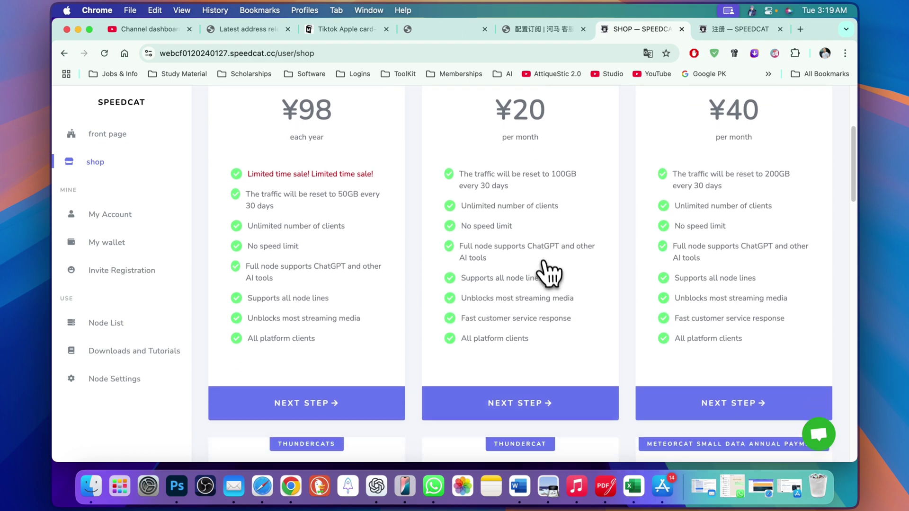
Start a Mini Cat order with the 12-month duration and highlight the ¥192.00 amount still to pay
left_click(474, 408)
scroll(455, 357, "down", 10)
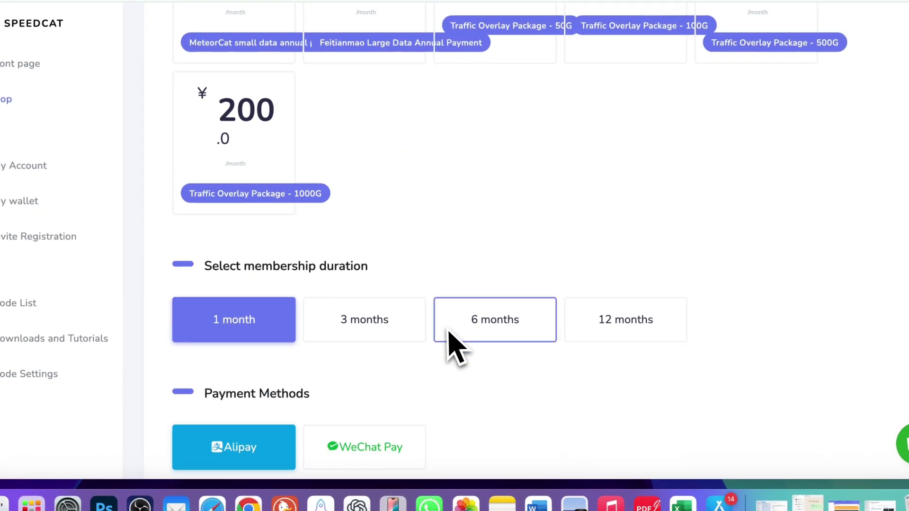
left_click(364, 327)
scroll(474, 331, "down", 1)
left_click(482, 313)
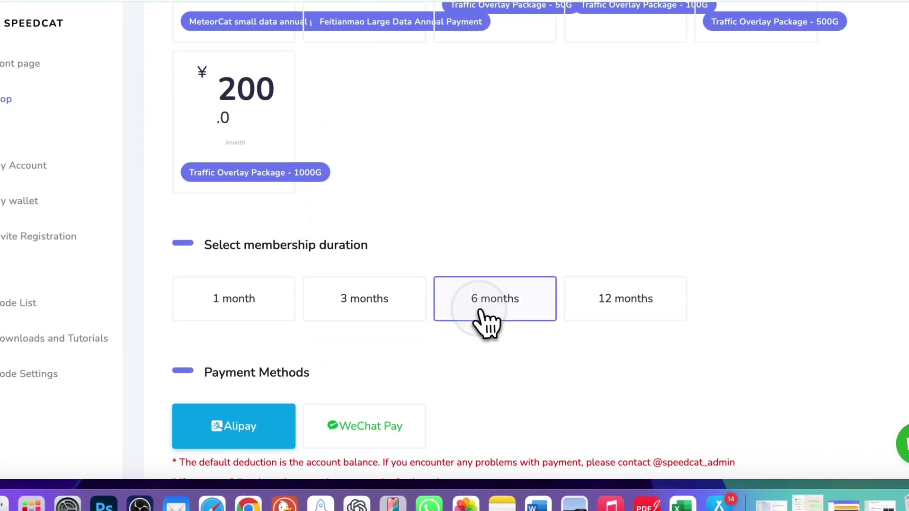
left_click(611, 319)
scroll(475, 305, "down", 3)
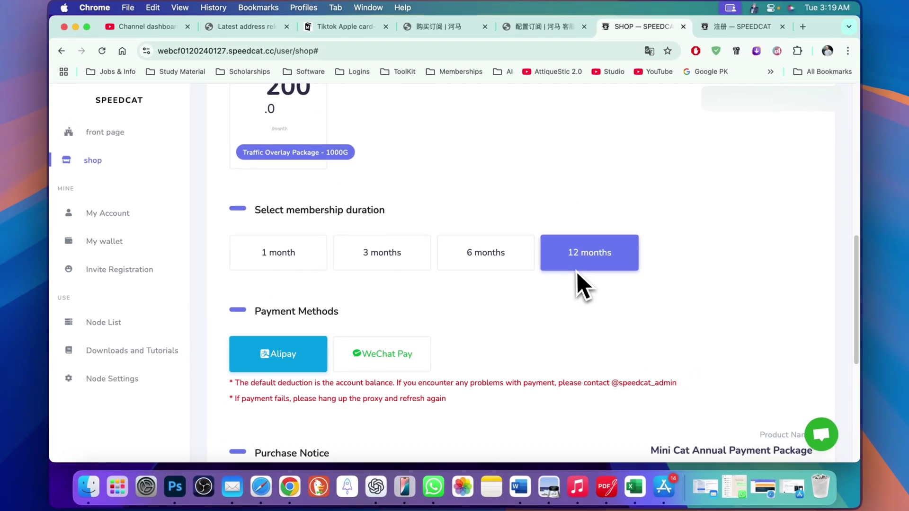
scroll(587, 282, "up", 8)
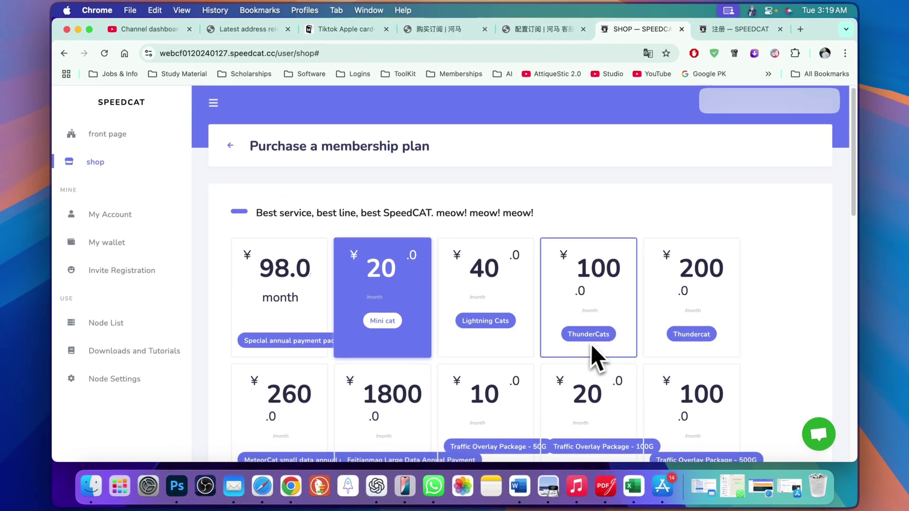
scroll(602, 350, "down", 15)
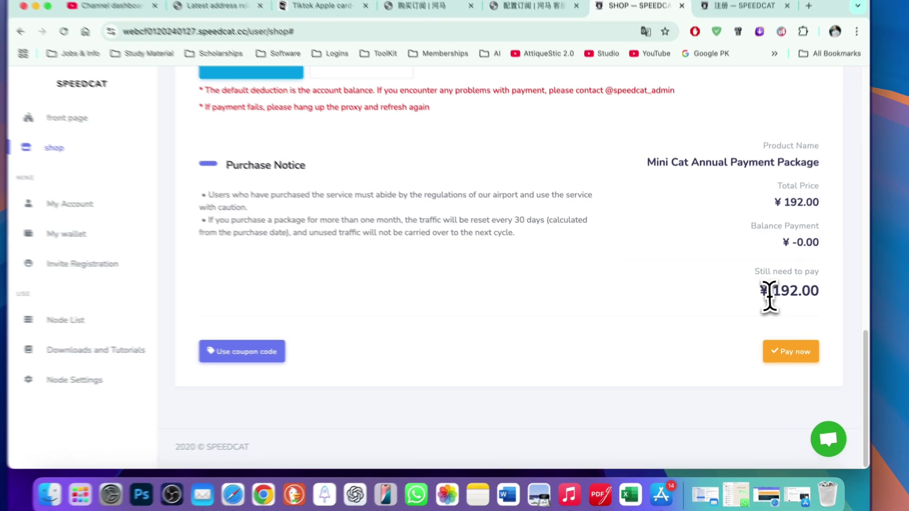
left_click_drag(764, 302, 826, 312)
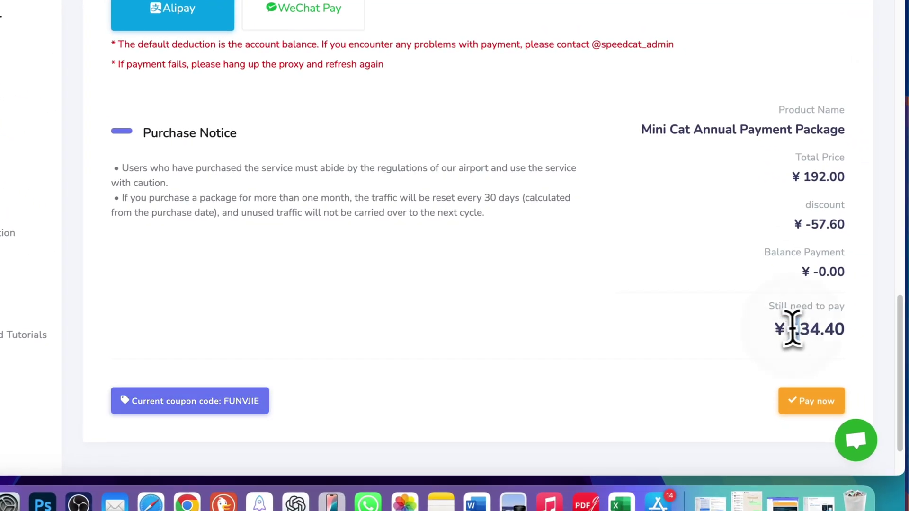
left_click_drag(799, 328, 834, 324)
scroll(607, 331, "up", 1)
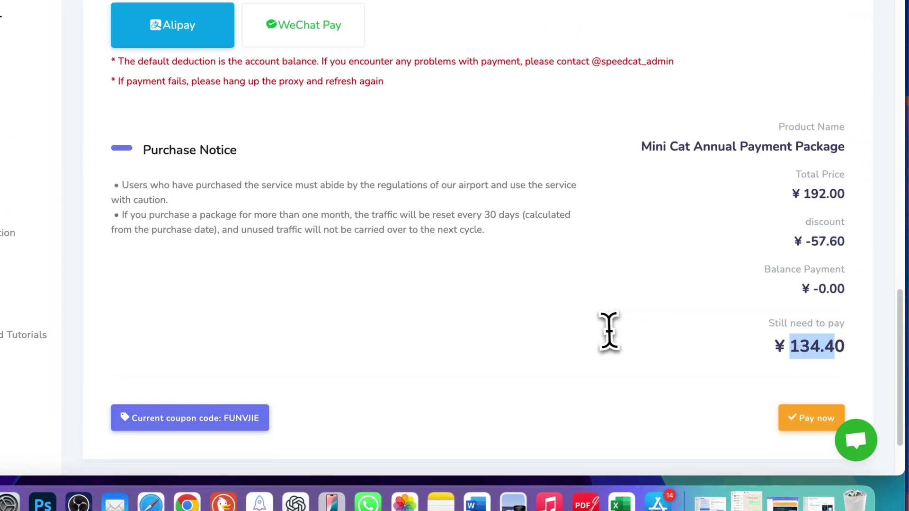
Return to the shop's plan cards and scroll down to the Mini Cat plan
left_click(63, 179)
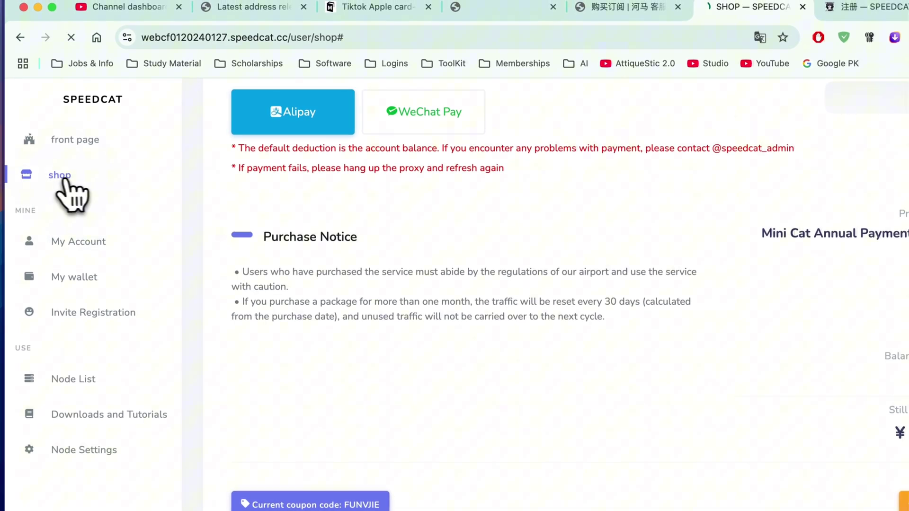
scroll(498, 237, "down", 4)
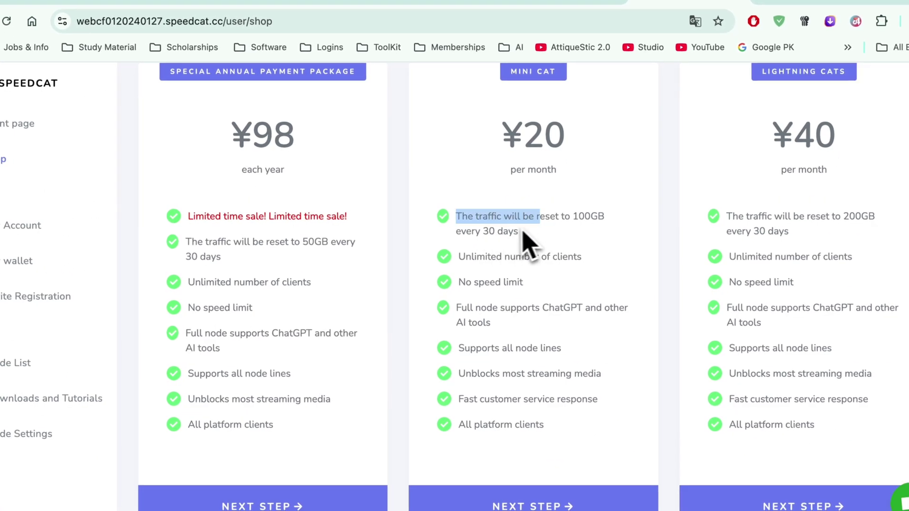
scroll(591, 247, "down", 2)
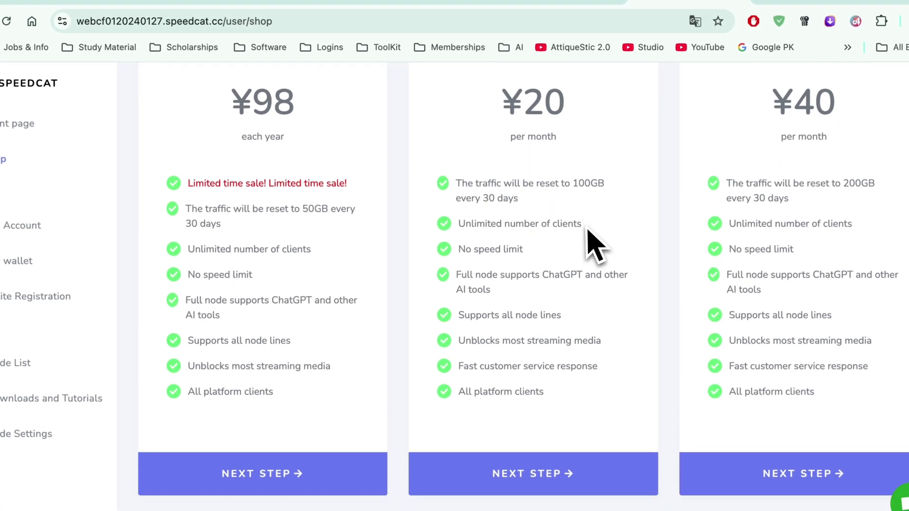
scroll(587, 228, "down", 1)
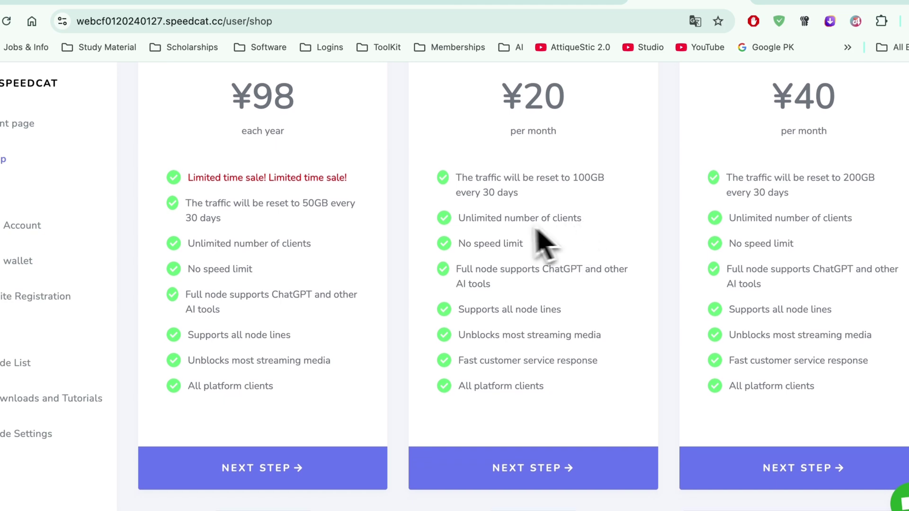
left_click_drag(458, 215, 516, 216)
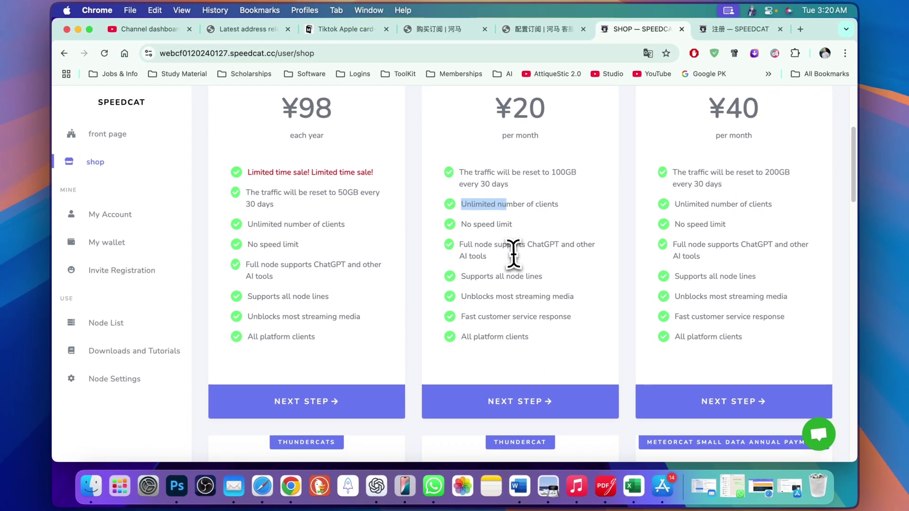
On the mirrored iPhone, leave Shadowrocket for the home screen and close the VPNs folder
left_click(405, 487)
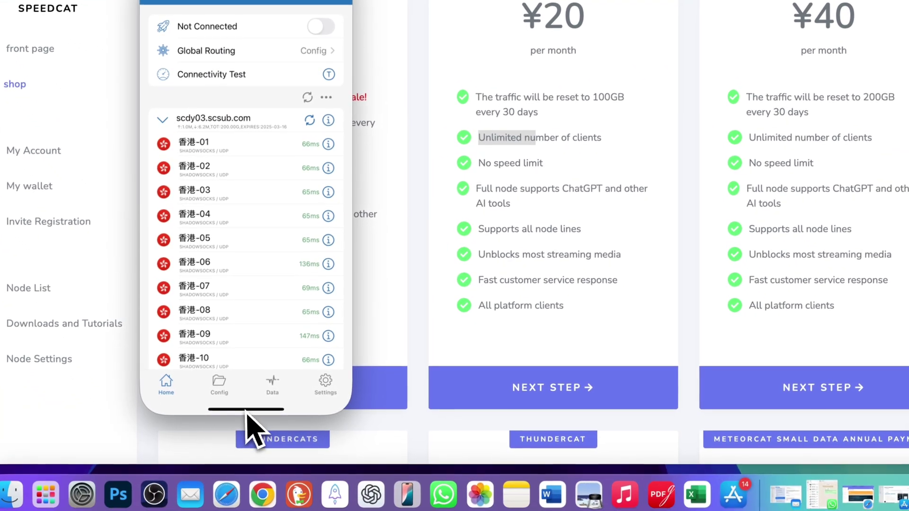
left_click(263, 428)
left_click(269, 337)
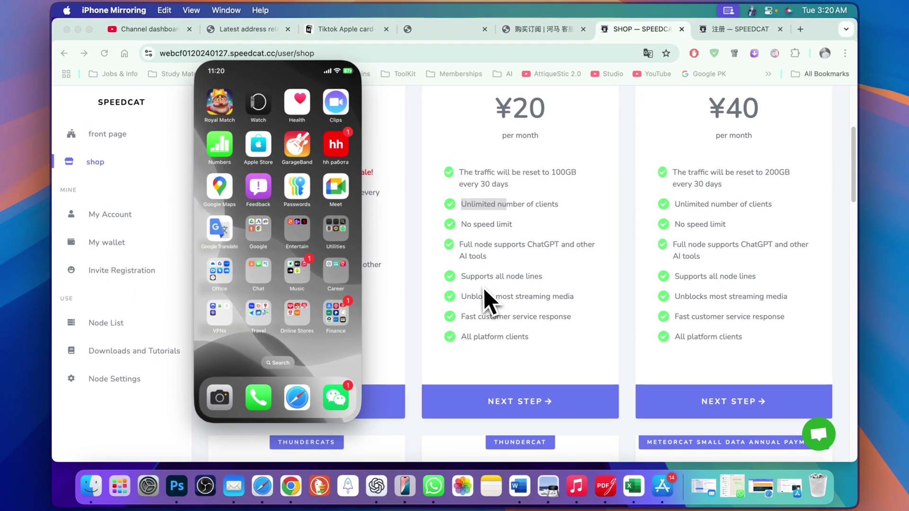
Highlight Mini Cat's No speed limit and ChatGPT/AI tools features, then scroll to the traffic overlay packages
left_click(484, 285)
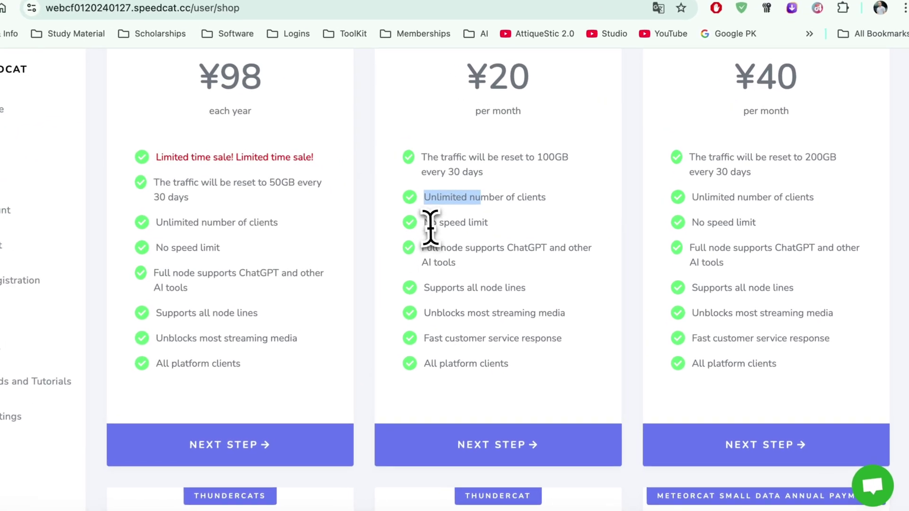
left_click_drag(463, 223, 522, 232)
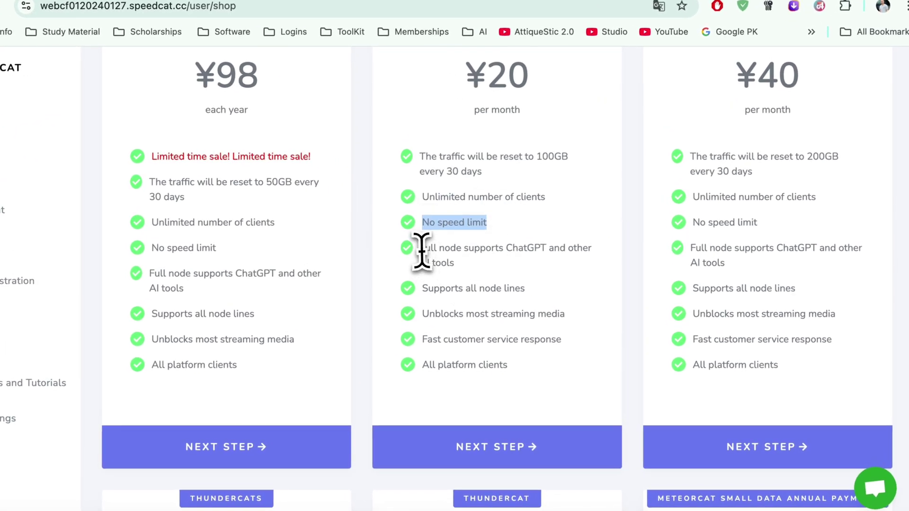
left_click_drag(421, 250, 445, 260)
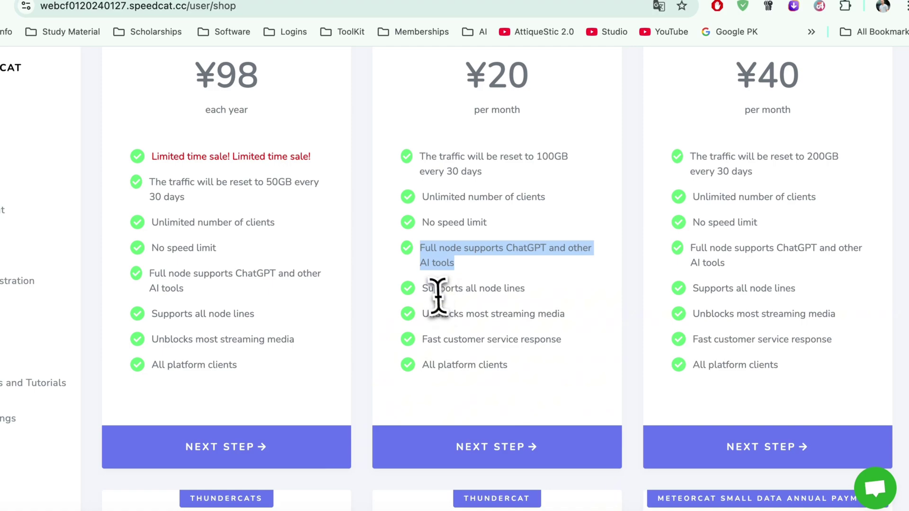
left_click_drag(422, 289, 561, 339)
scroll(543, 353, "down", 1)
scroll(747, 177, "down", 8)
scroll(736, 275, "down", 10)
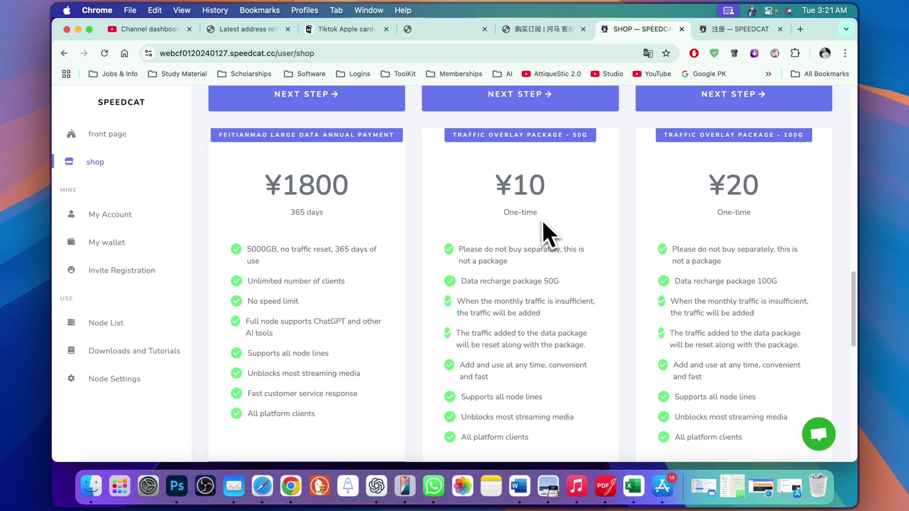
scroll(541, 220, "up", 18)
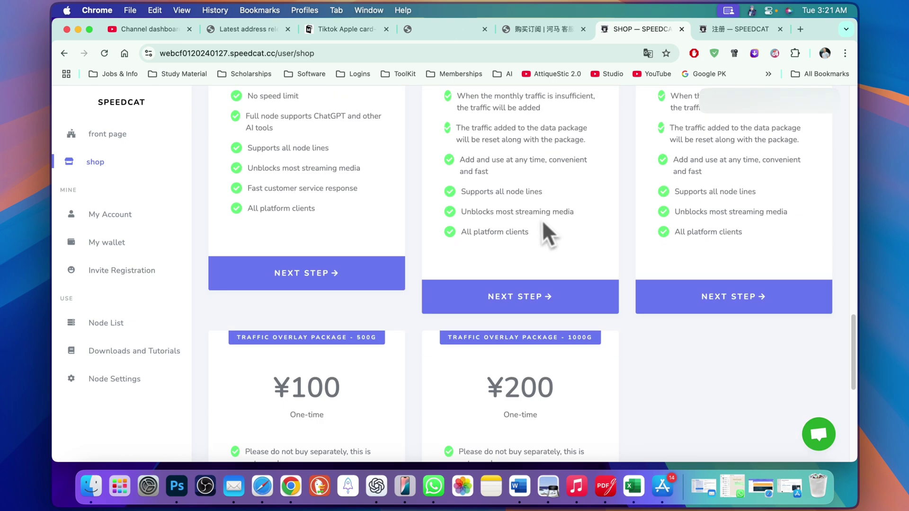
Start a Mini Cat order and choose the 12-month membership duration
scroll(524, 345, "down", 2)
left_click(526, 366)
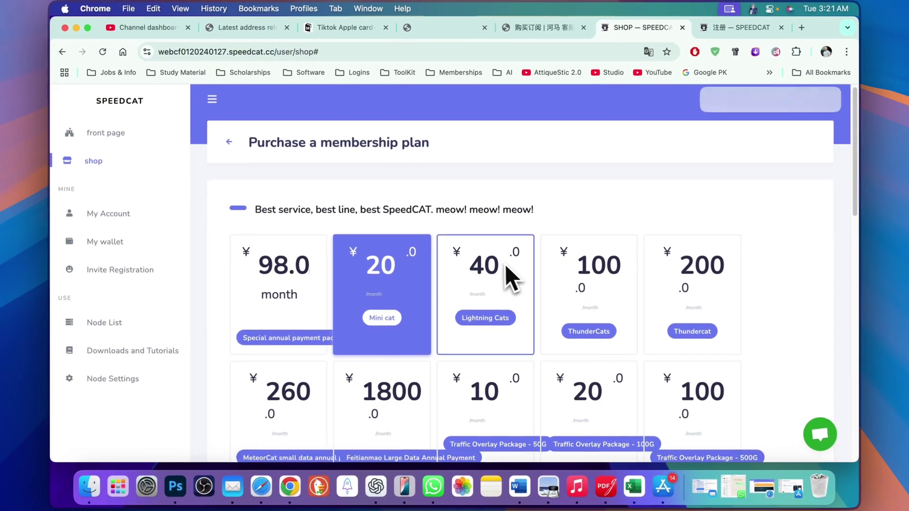
scroll(575, 283, "down", 8)
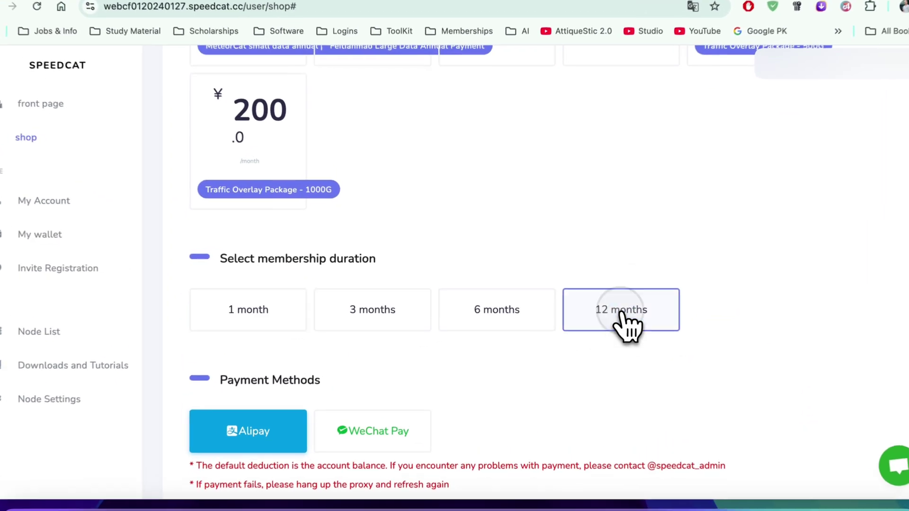
left_click(589, 304)
Apply coupon FUNVJIE and confirm the ¥57.60 discount leaves ¥134.40 to pay
scroll(572, 327, "down", 5)
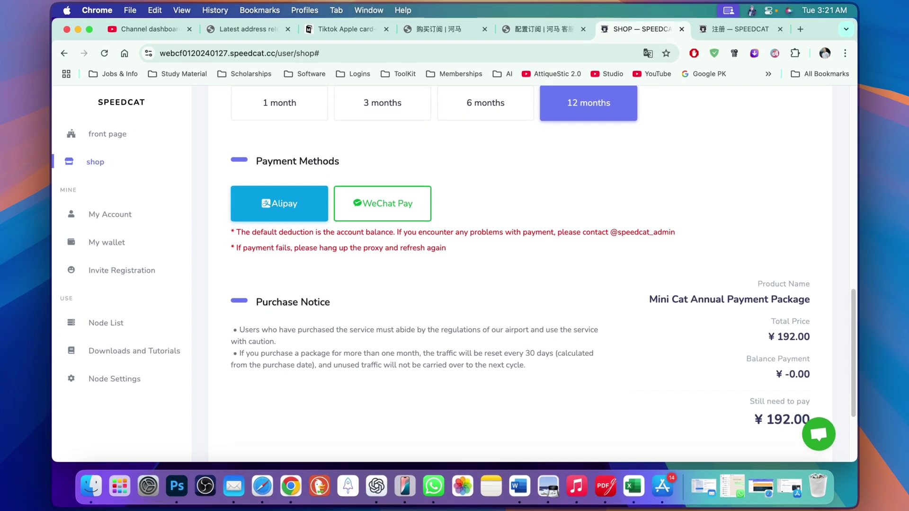
scroll(432, 247, "down", 2)
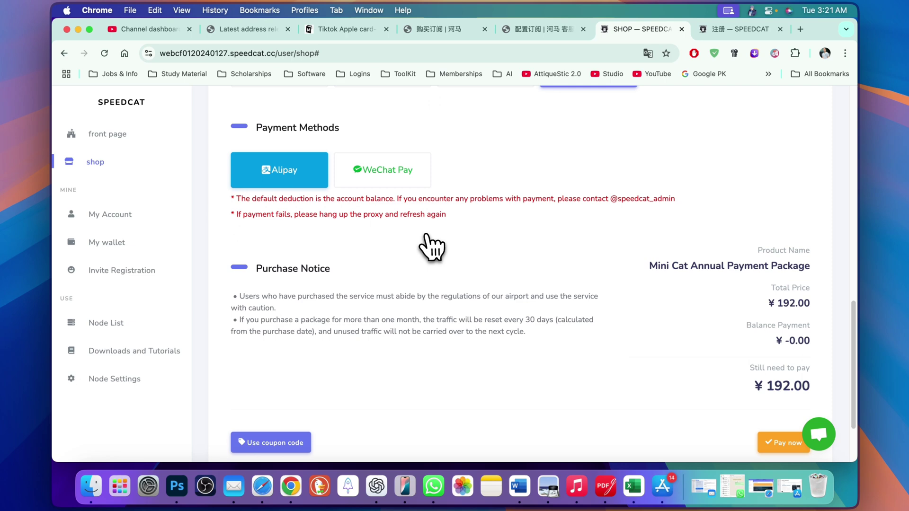
scroll(431, 243, "down", 3)
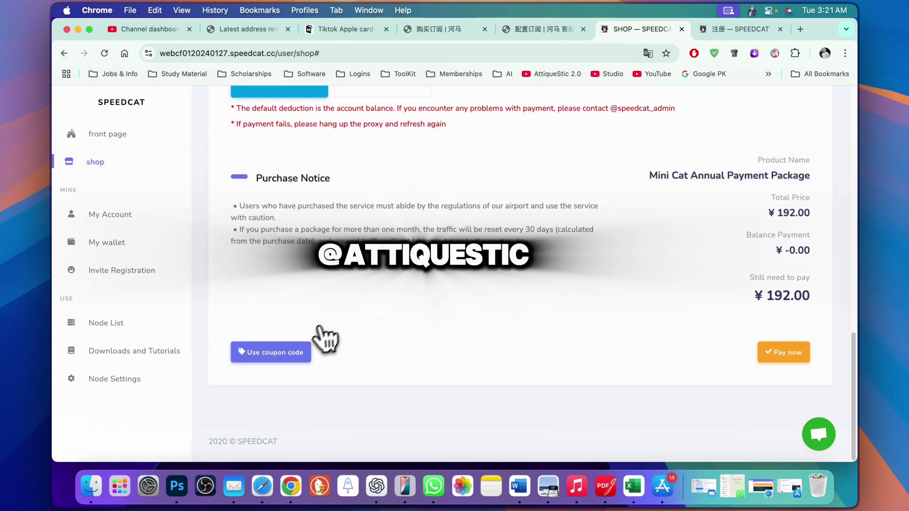
left_click(307, 348)
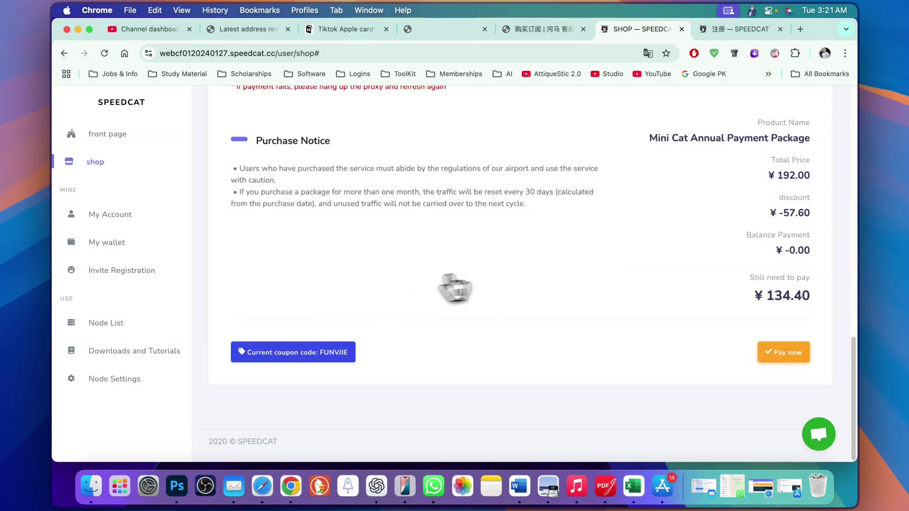
scroll(480, 284, "up", 10)
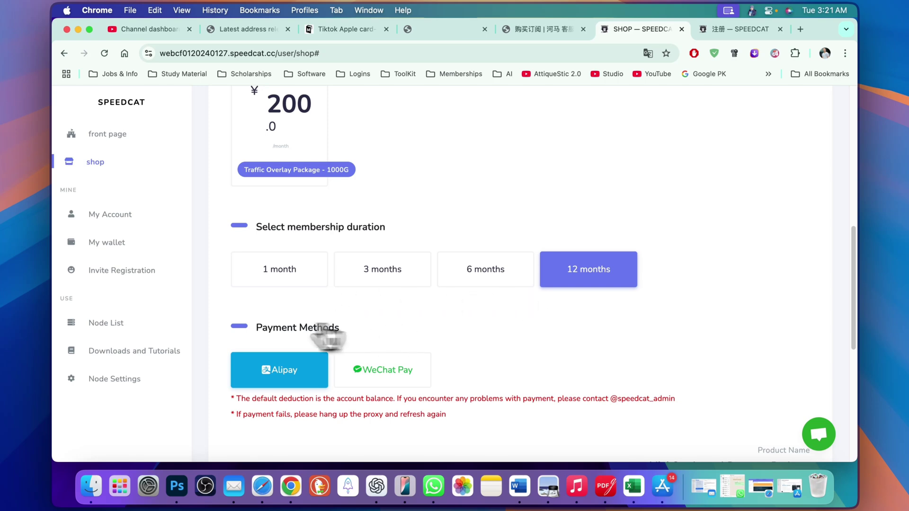
scroll(473, 305, "down", 1)
scroll(521, 350, "down", 7)
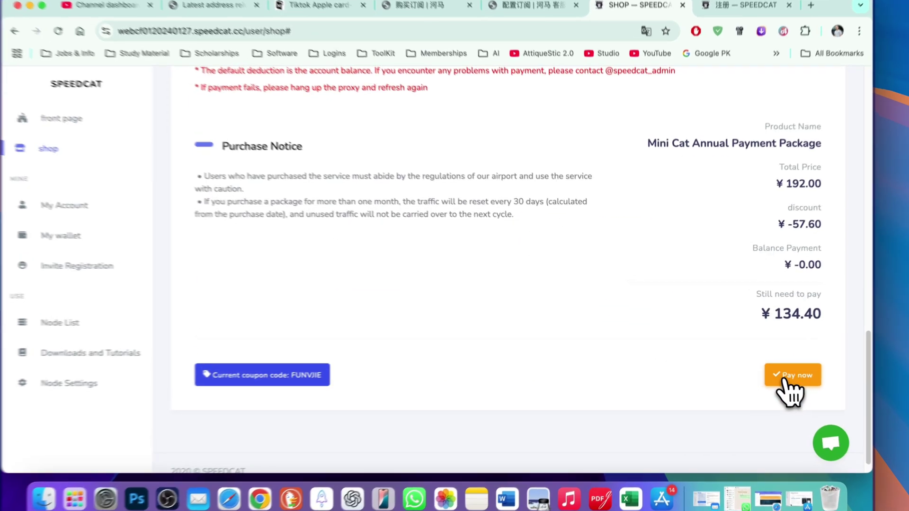
Pay ¥134.40 through Alipay and check My wallet for the new 134.40-yuan top-up
left_click(779, 372)
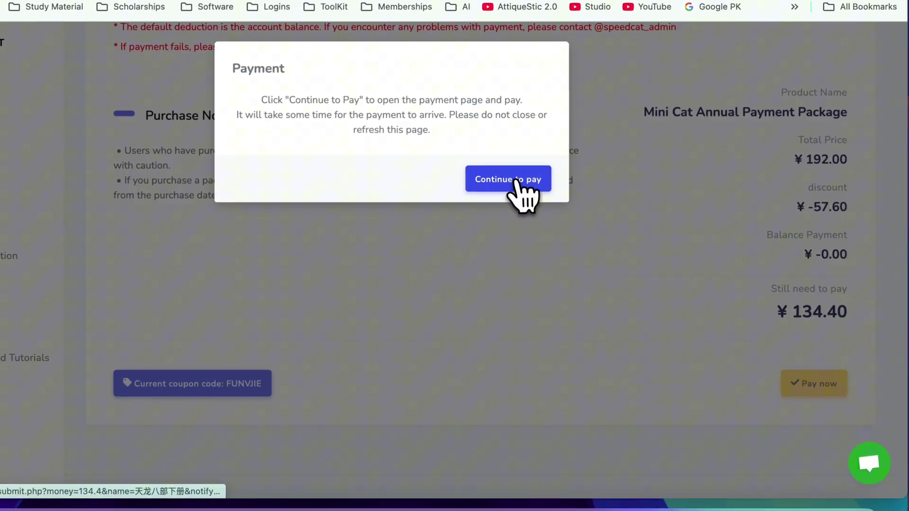
left_click(518, 182)
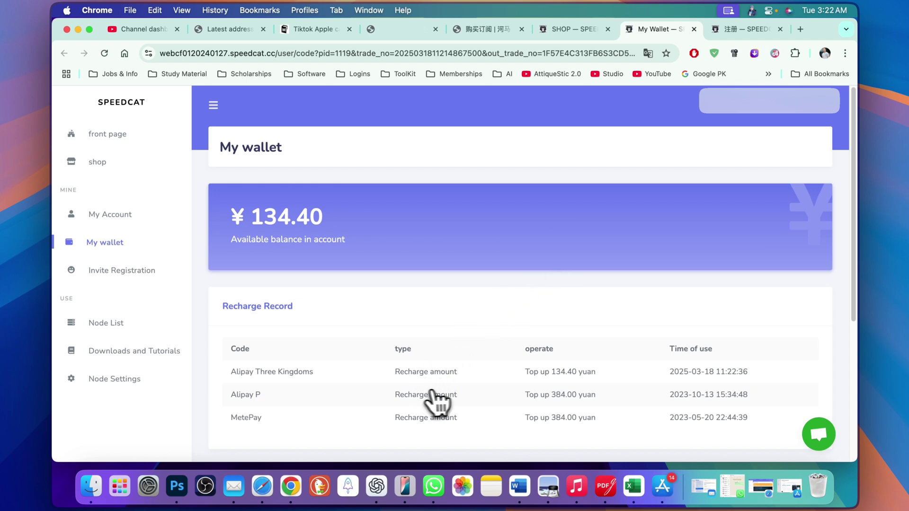
scroll(633, 416, "down", 1)
scroll(645, 400, "down", 1)
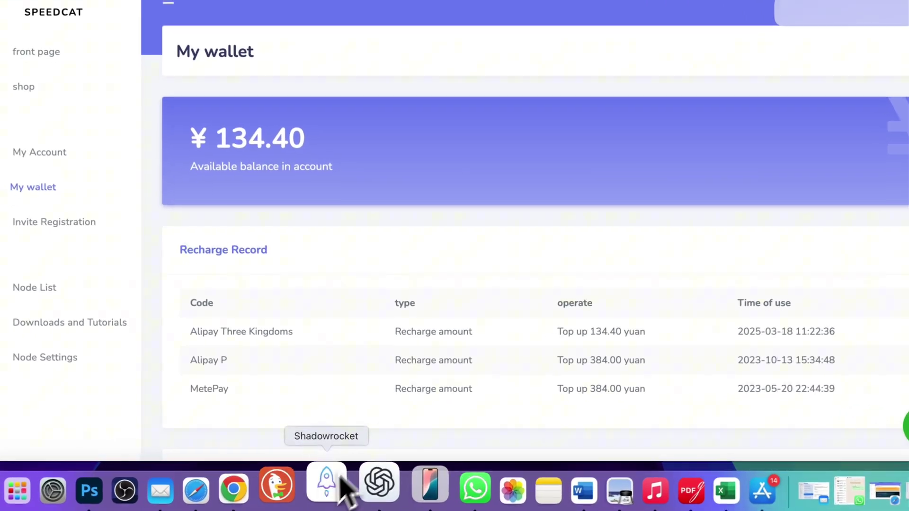
Open Shadowrocket on the Mac and fold then unfold the SPEEDCAT Hong Kong server list
left_click(340, 478)
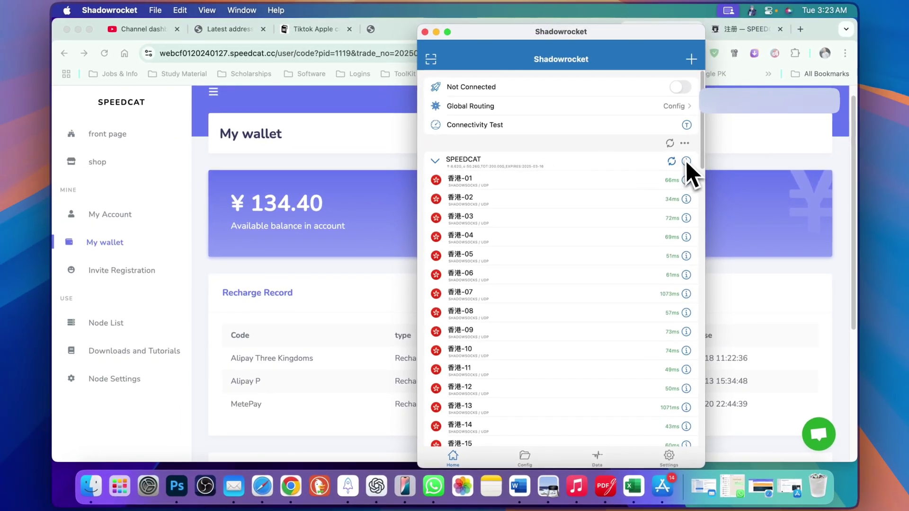
scroll(507, 196, "down", 15)
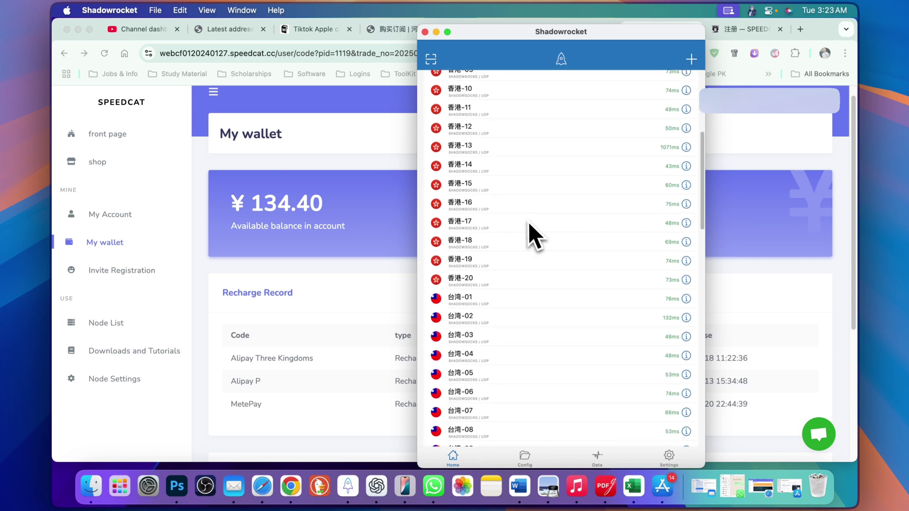
scroll(531, 263, "down", 10)
scroll(531, 264, "up", 20)
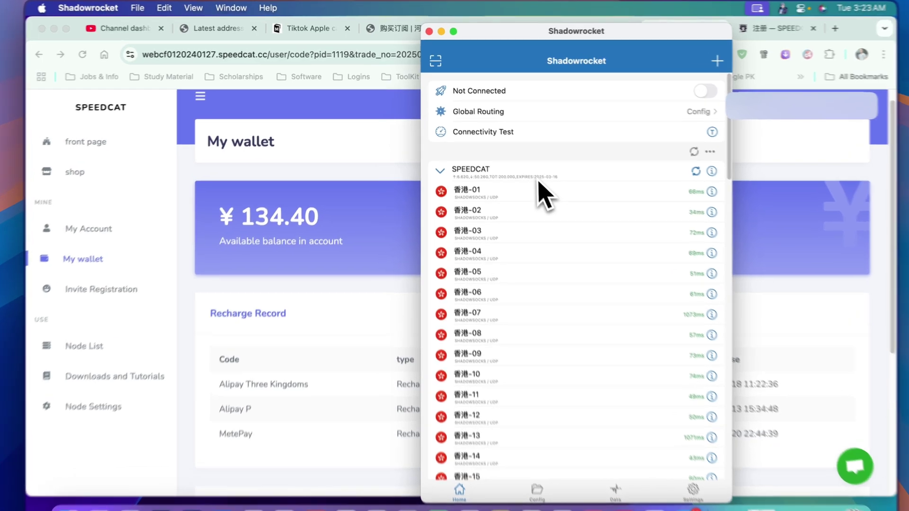
left_click(526, 171)
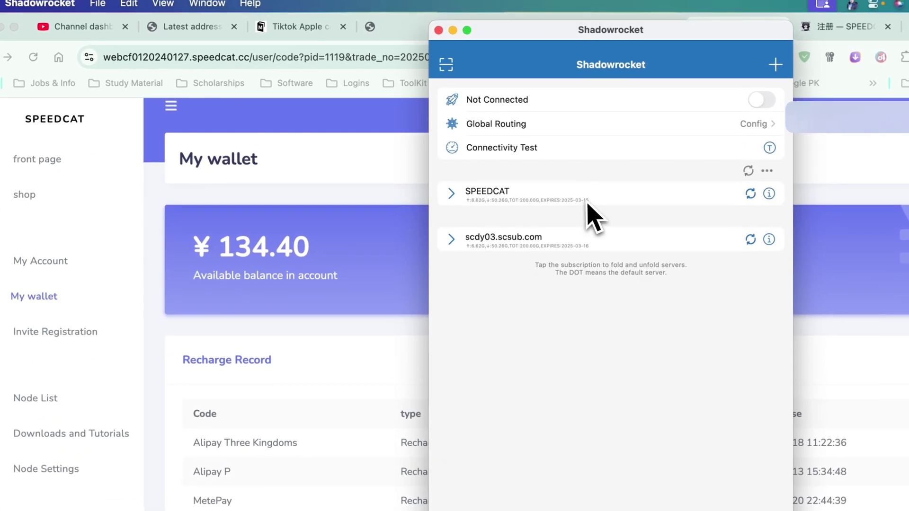
left_click(521, 177)
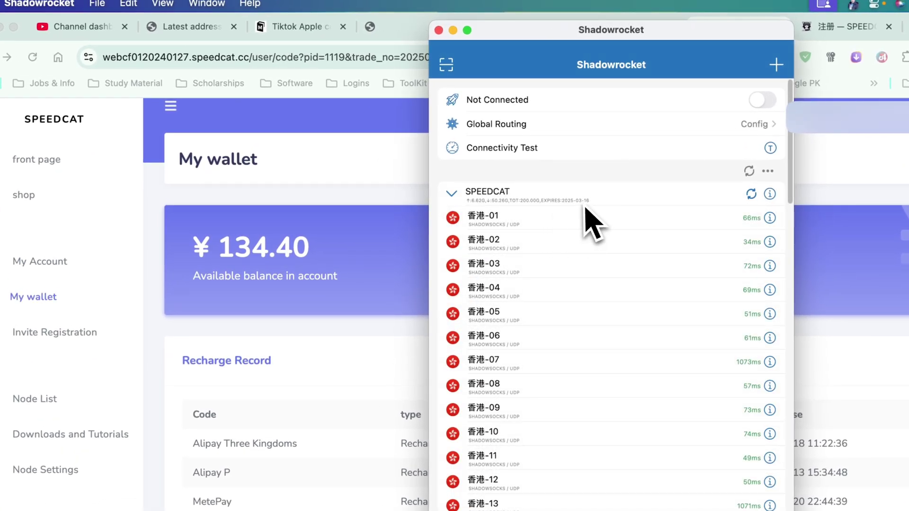
Close Shadowrocket, then copy the Shadowsocks subscription link from Easy import on SpeedCat's front page
left_click(294, 172)
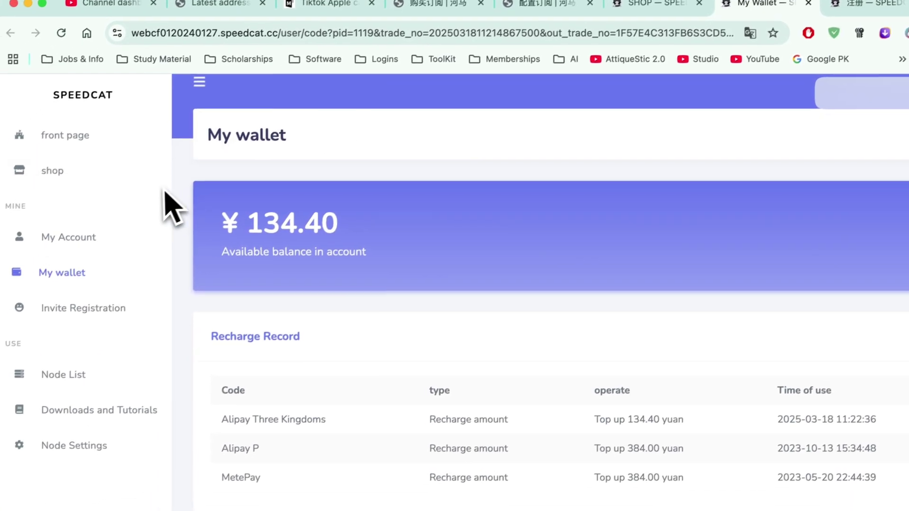
left_click(75, 127)
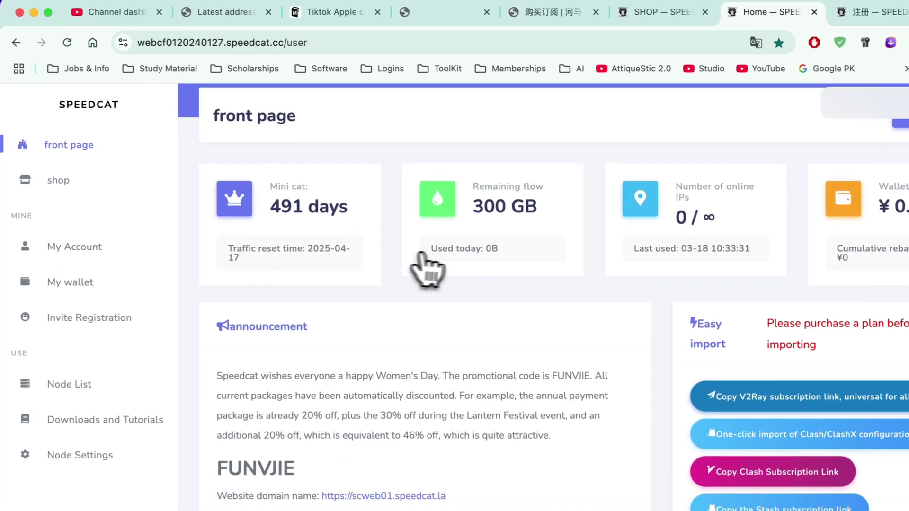
scroll(678, 268, "down", 2)
scroll(615, 265, "down", 3)
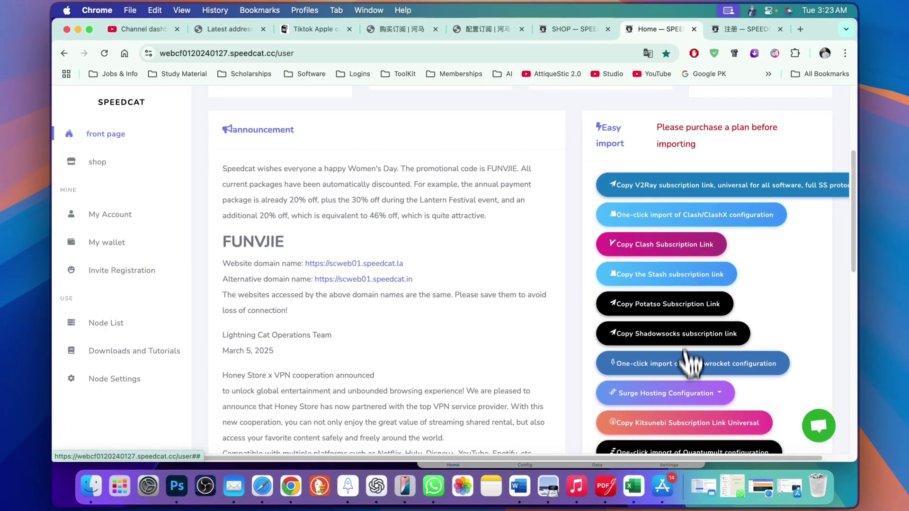
scroll(691, 362, "down", 1)
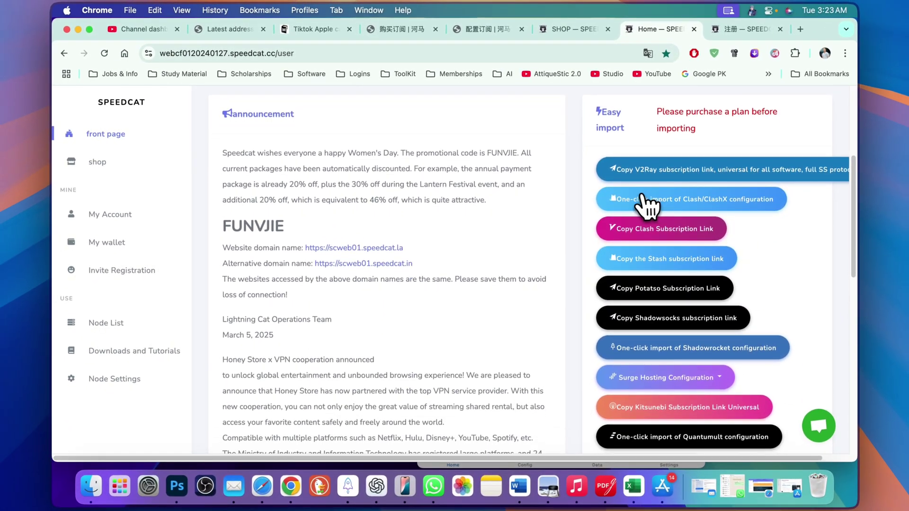
scroll(663, 190, "down", 1)
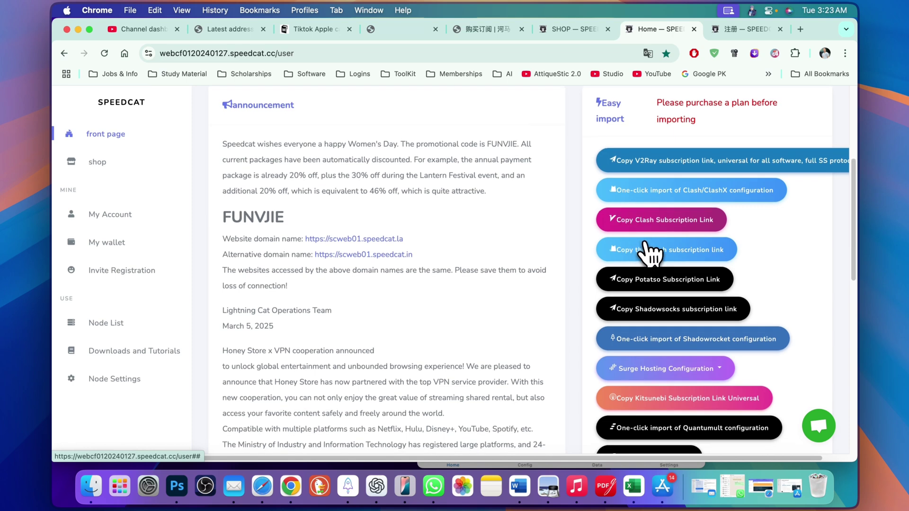
scroll(646, 246, "down", 1)
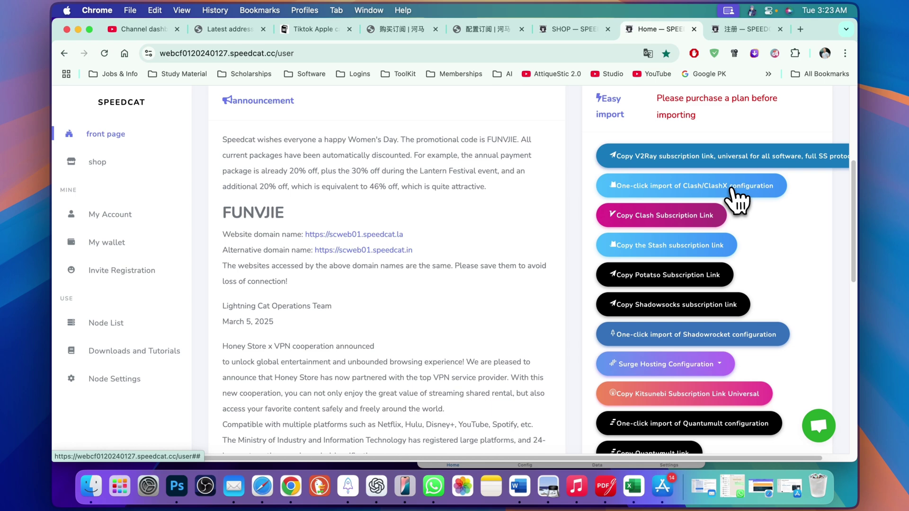
scroll(737, 198, "down", 1)
scroll(737, 199, "down", 3)
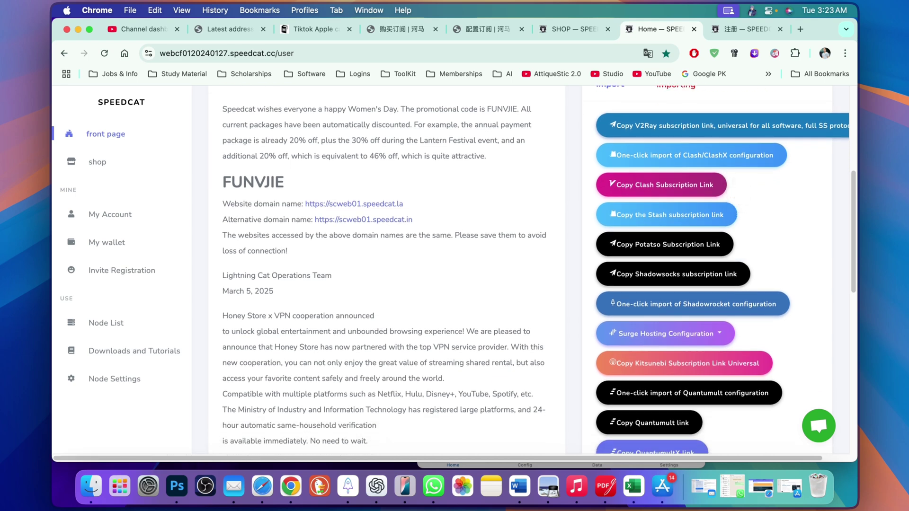
scroll(681, 193, "down", 1)
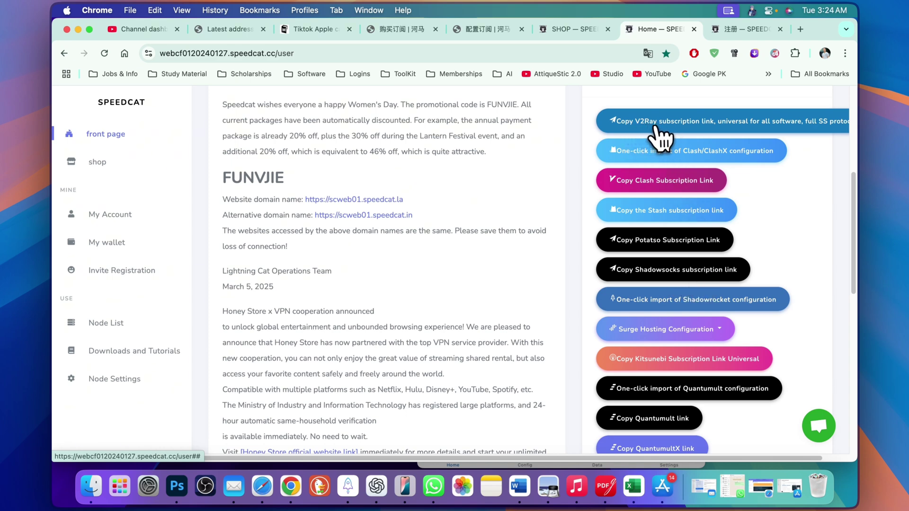
scroll(663, 189, "down", 1)
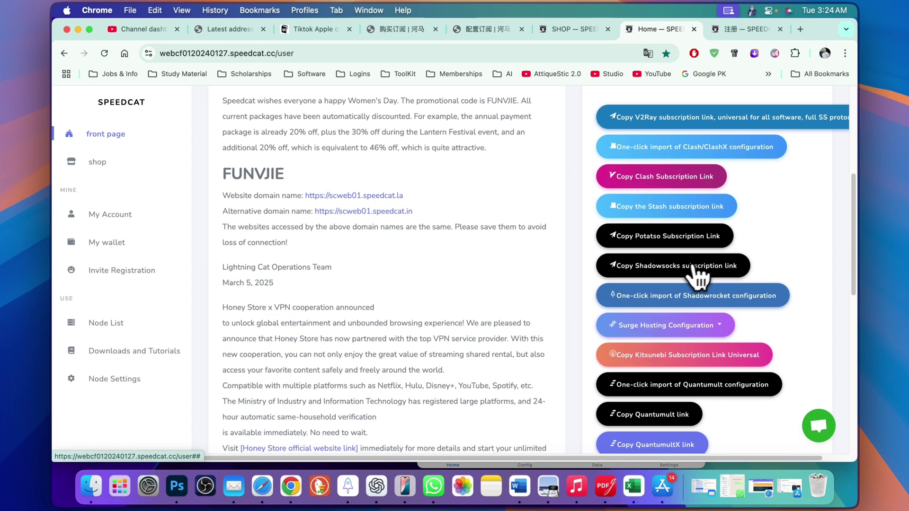
scroll(653, 284, "down", 1)
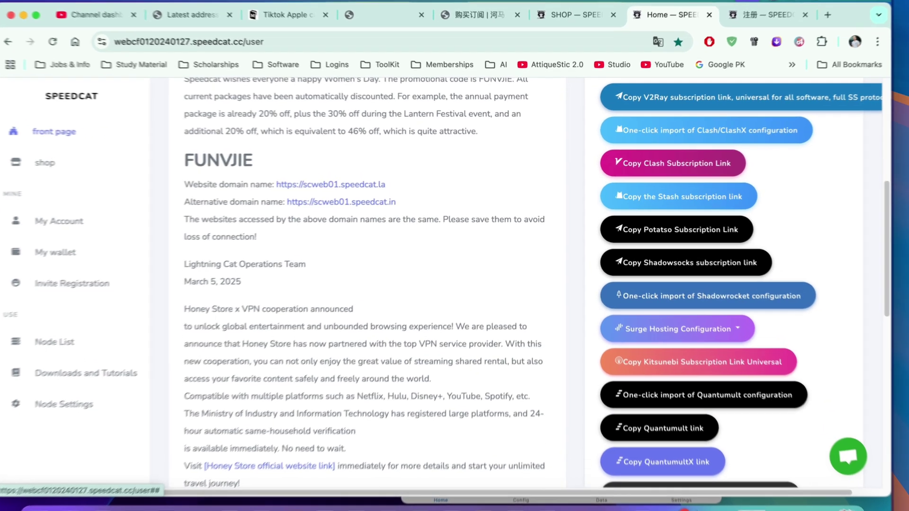
left_click(672, 253)
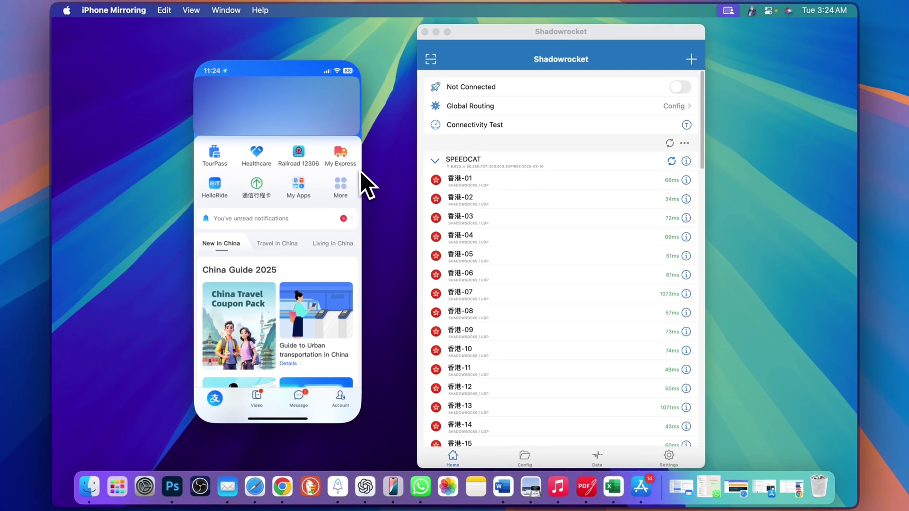
Delete the SPEEDCAT subscription, then the scdy03.scsub.com subscription, from the Mac's Shadowrocket
left_click_drag(277, 420, 279, 373)
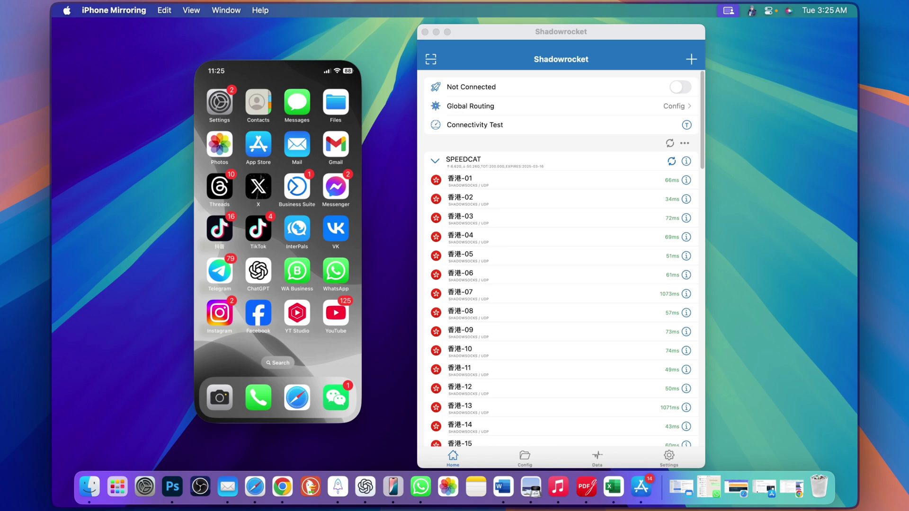
scroll(498, 315, "down", 10)
scroll(498, 315, "up", 10)
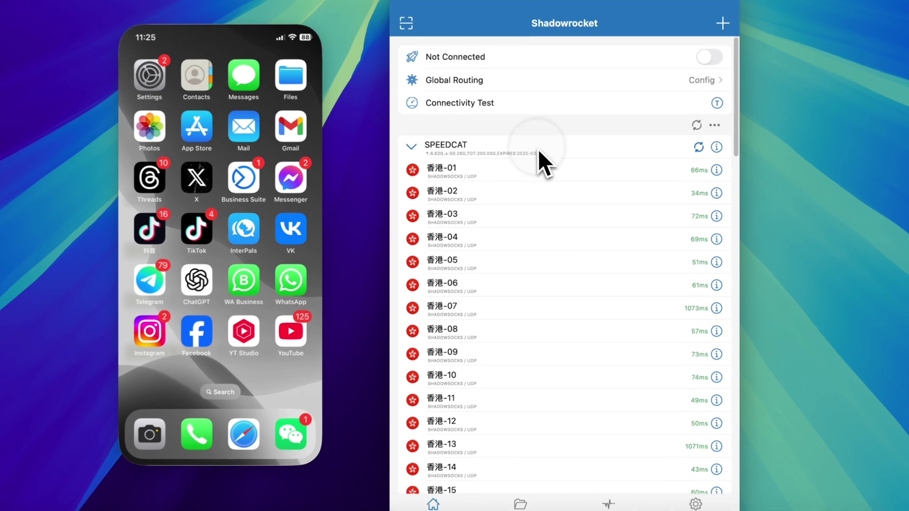
left_click(457, 150)
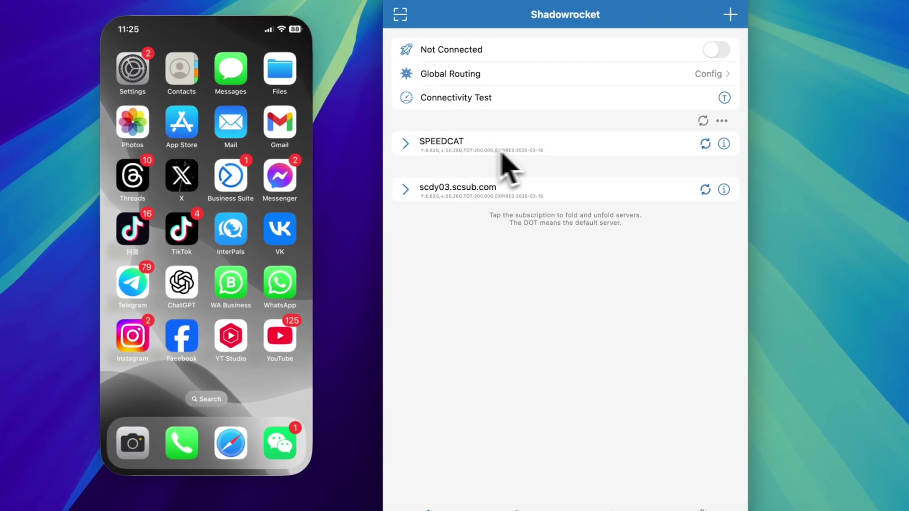
left_click(507, 154)
left_click(564, 407)
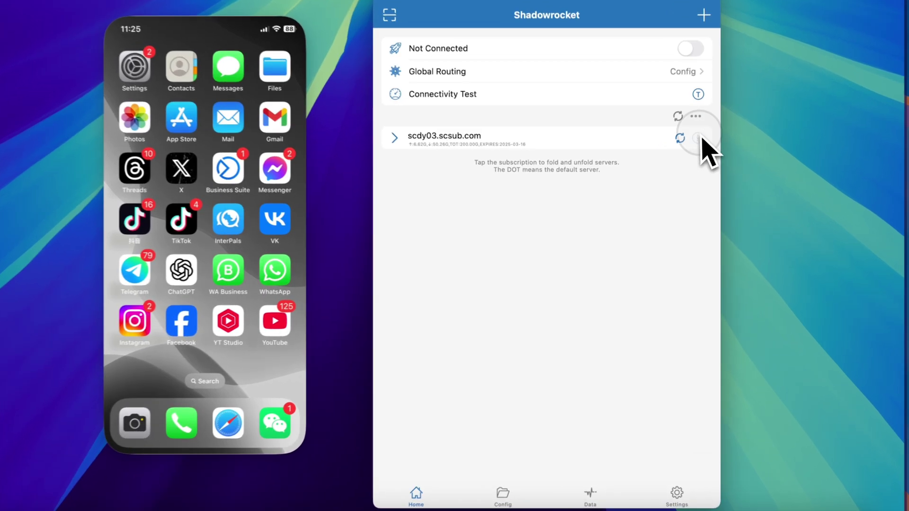
left_click(686, 161)
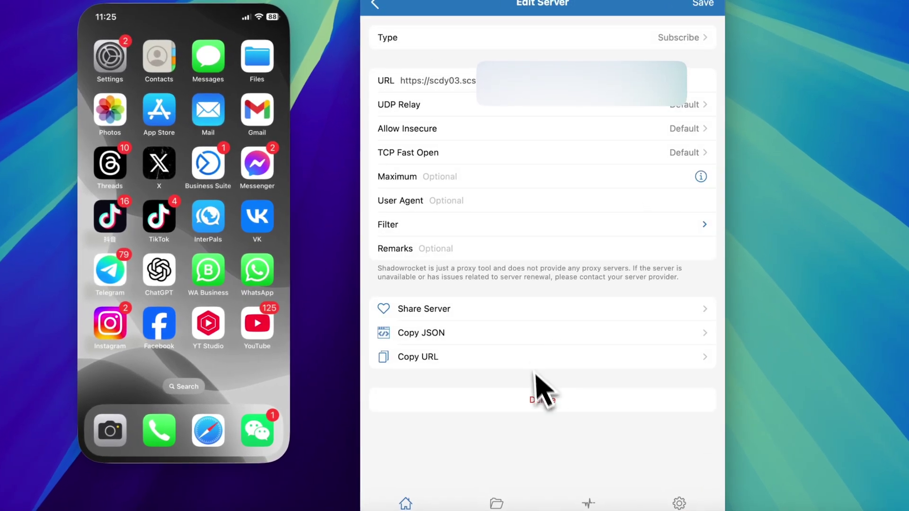
left_click(563, 373)
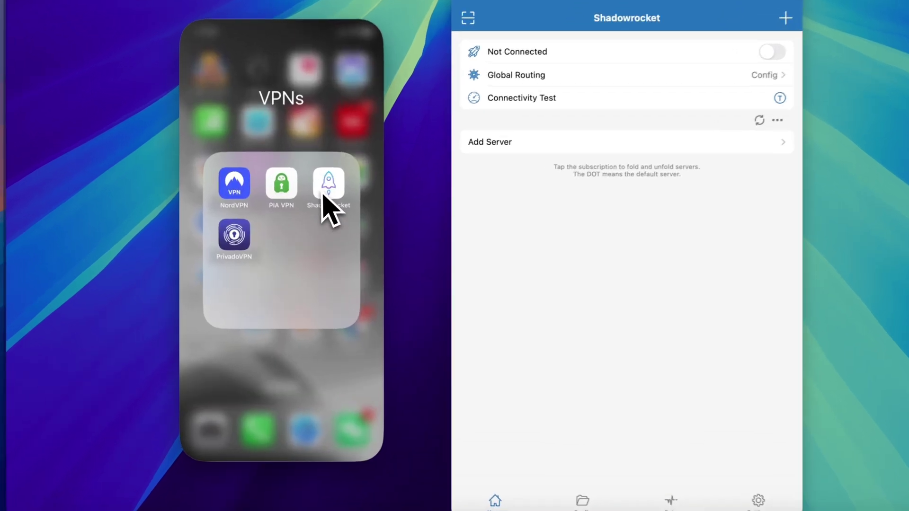
Launch Shadowrocket on the iPhone, allow pasting, and delete the scdy03.scsub.com subscription
left_click(327, 184)
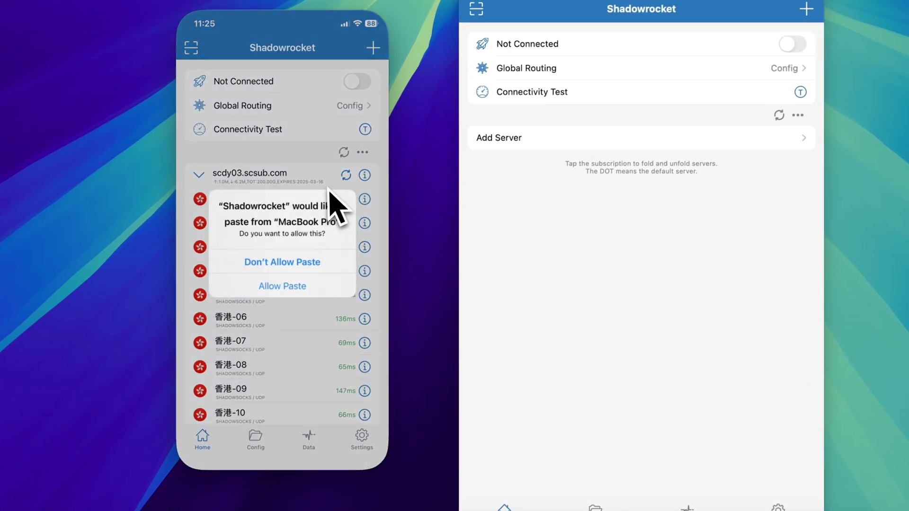
left_click(306, 290)
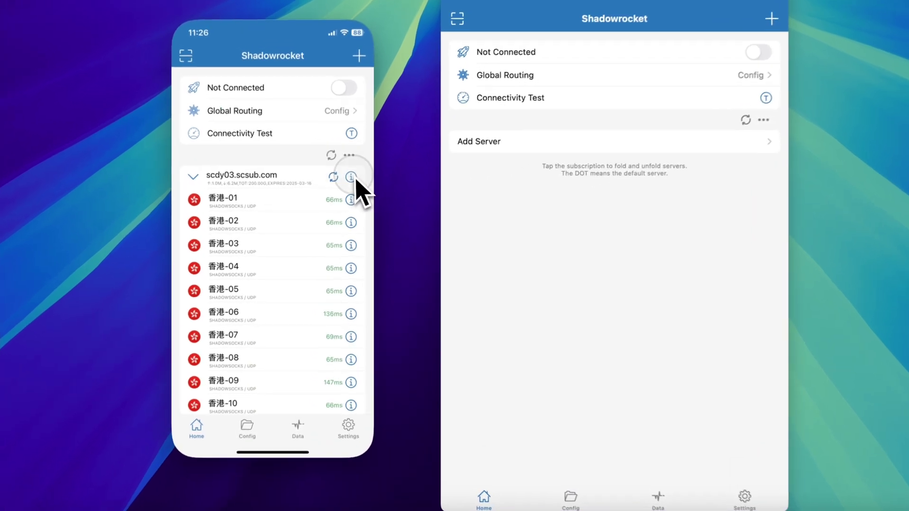
left_click(344, 190)
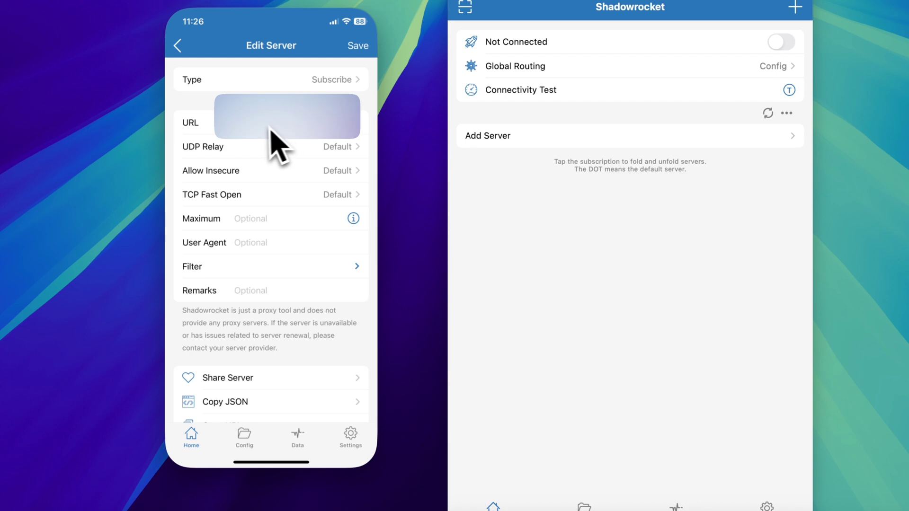
scroll(294, 197, "down", 4)
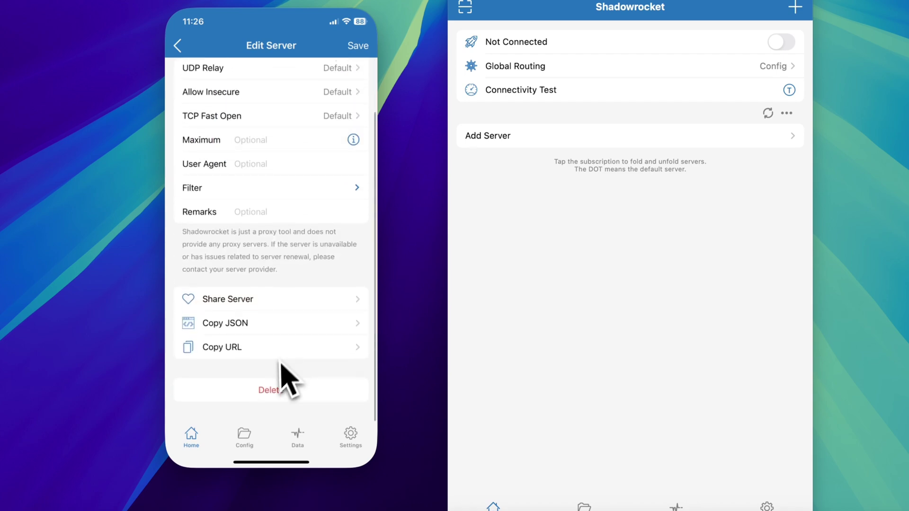
left_click(265, 389)
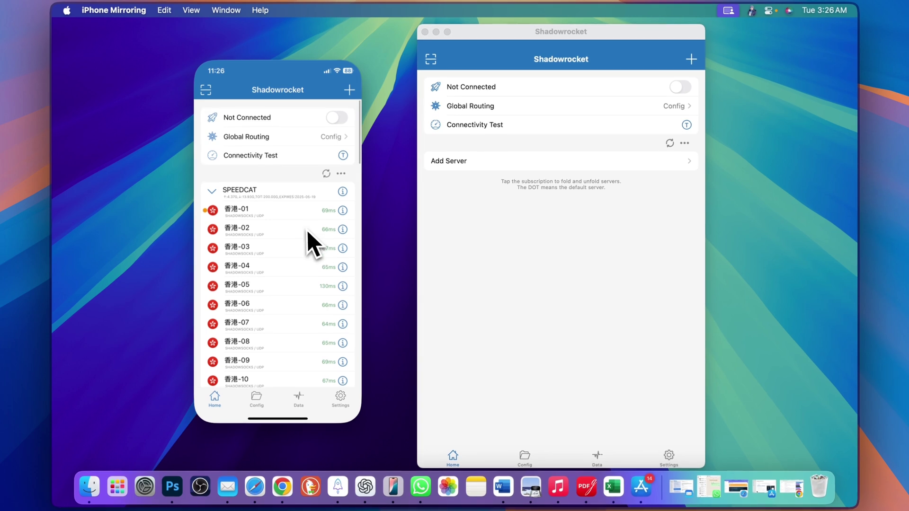
Paste SpeedCat's Shadowsocks subscription link into a new server's URL field on the iPhone
left_click(351, 92)
left_click(248, 163)
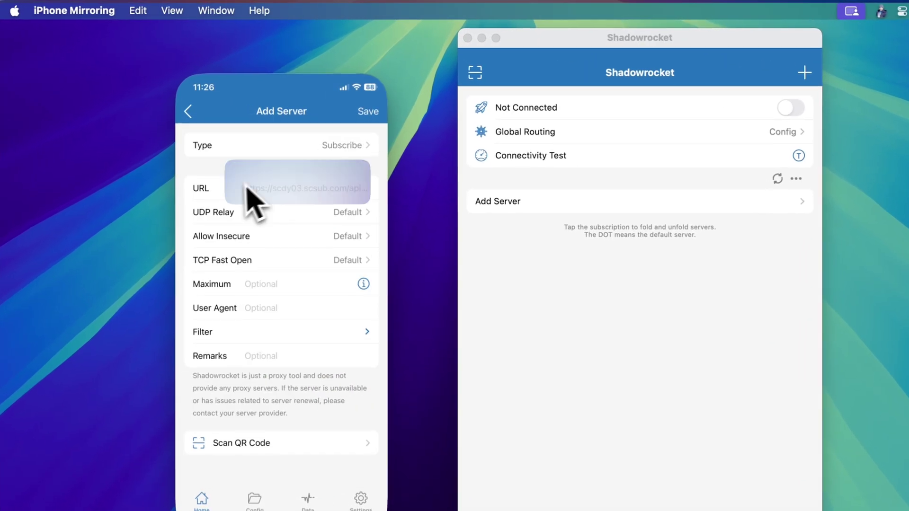
key("super+a")
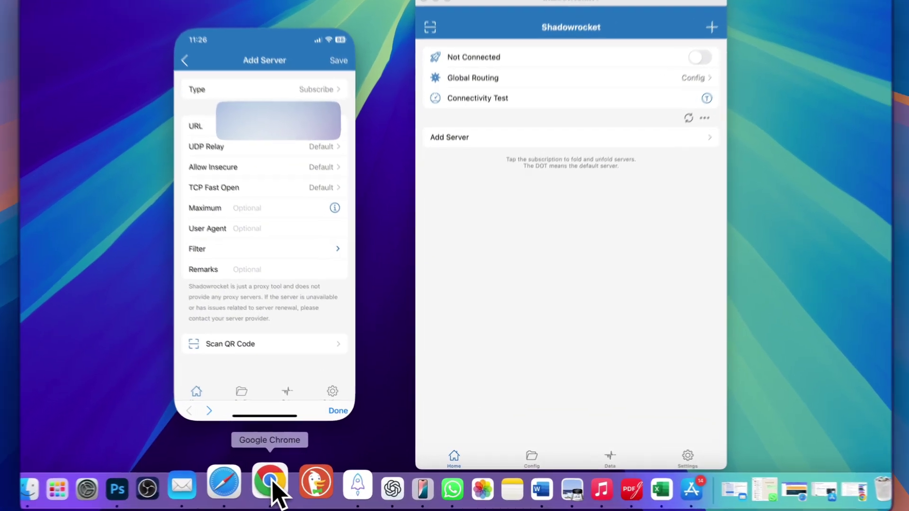
left_click(282, 486)
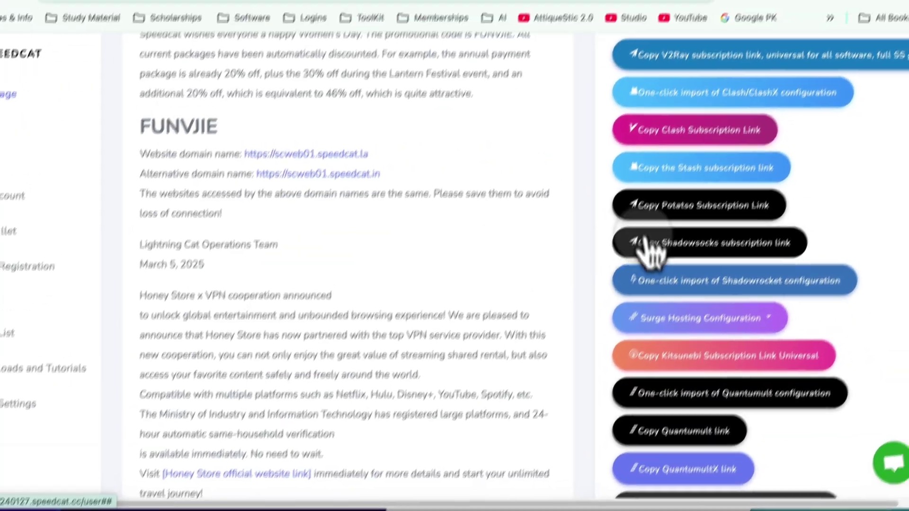
left_click(651, 251)
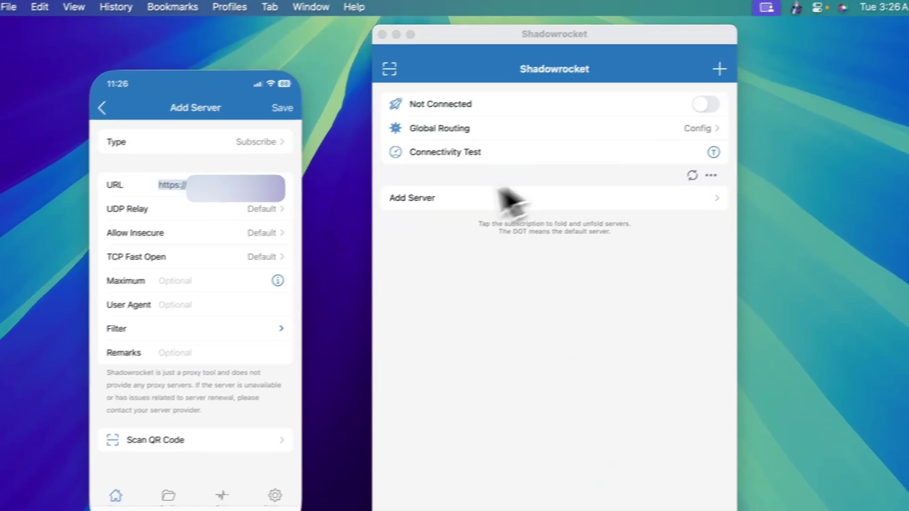
key("super+v")
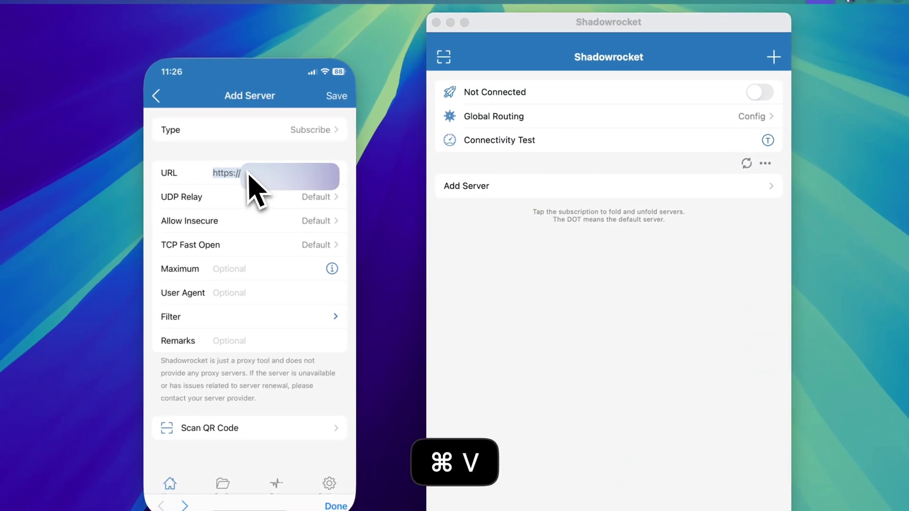
key("Left")
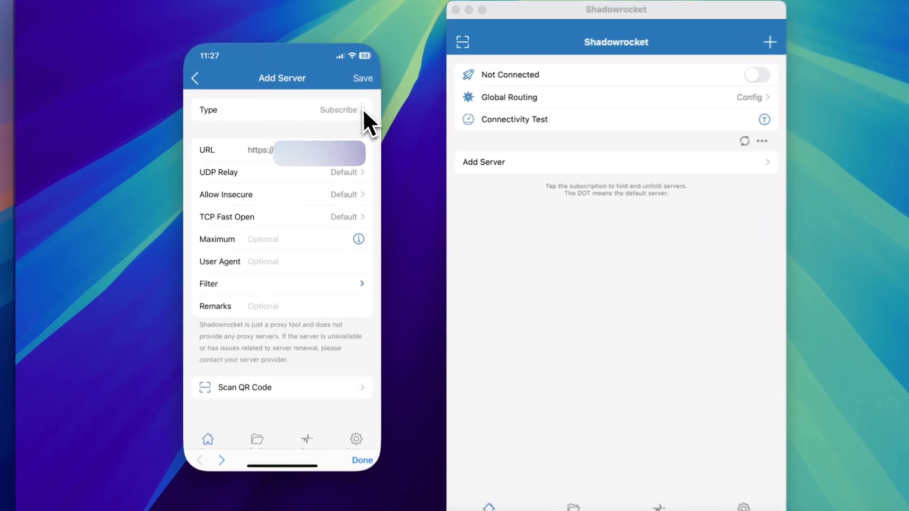
Keep the server type as Subscribe and save the new subscription
left_click(363, 109)
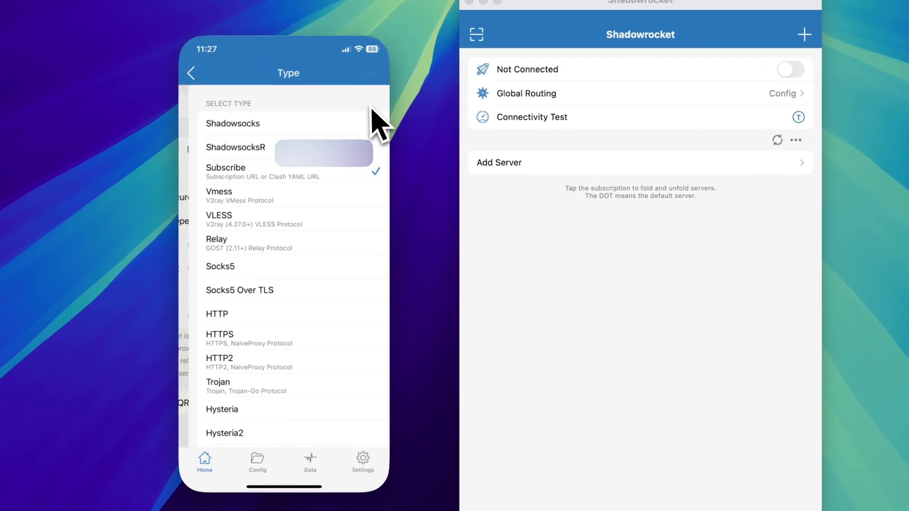
left_click(263, 175)
left_click(351, 108)
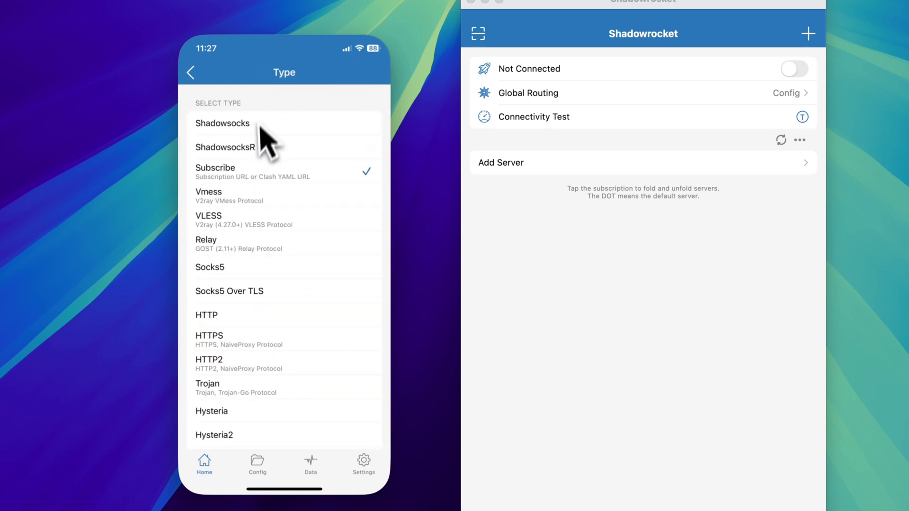
left_click(194, 74)
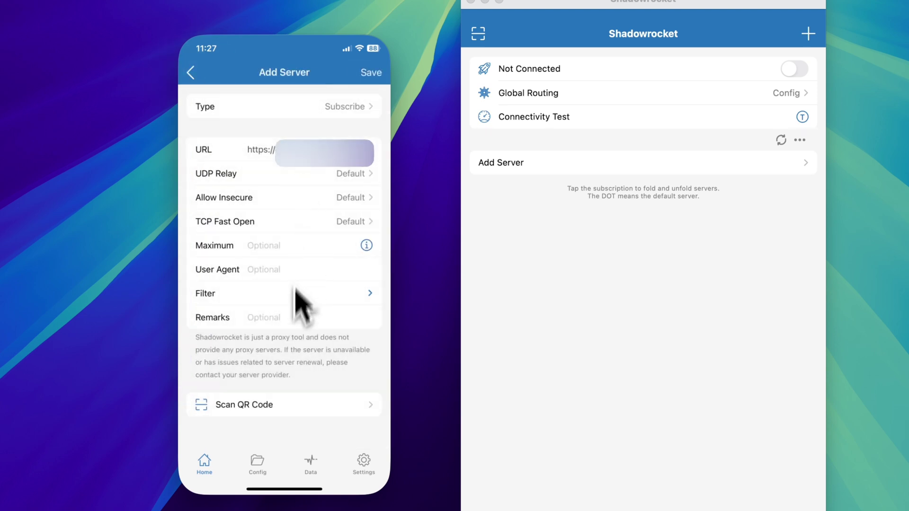
left_click(372, 73)
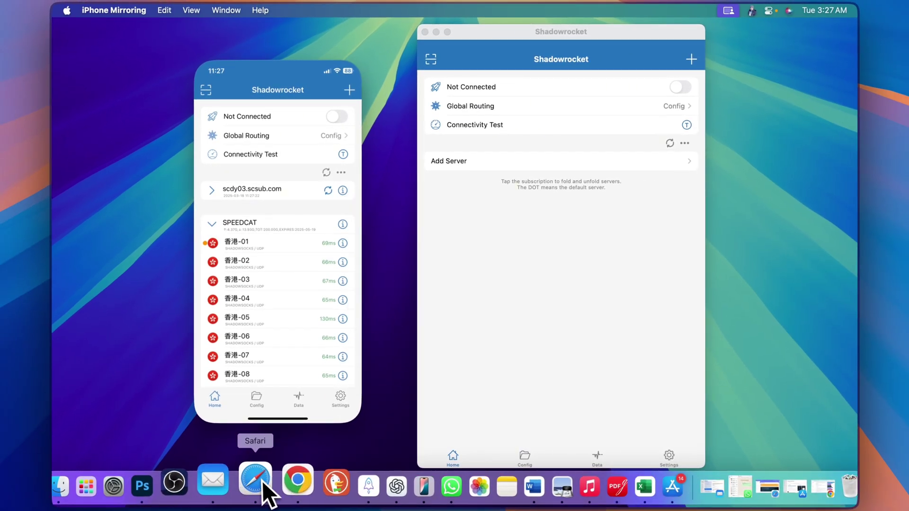
Use SpeedCat's one-click Shadowrocket import and let Chrome open Shadowrocket.app
left_click(284, 481)
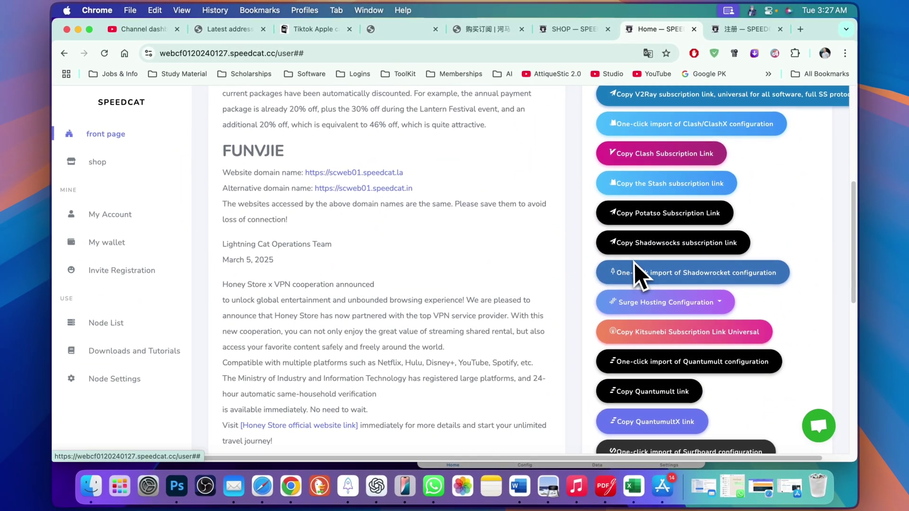
scroll(635, 262, "down", 1)
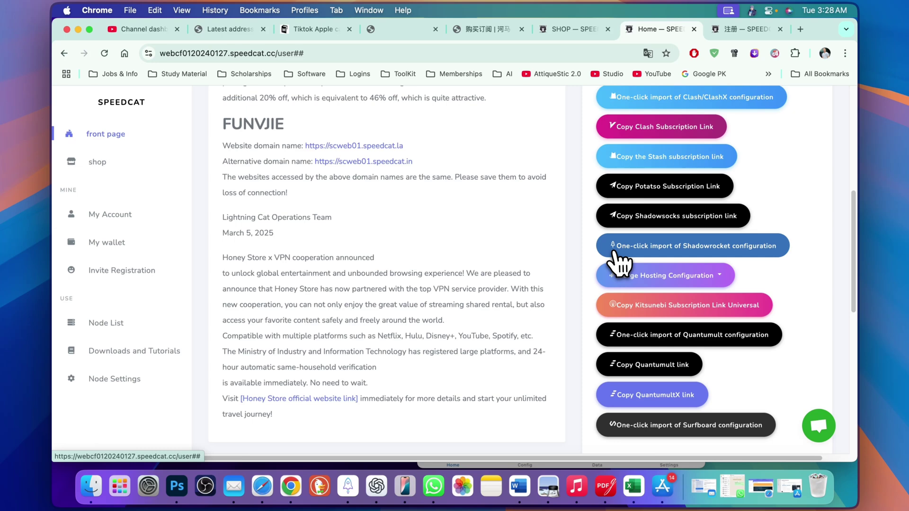
scroll(654, 221, "up", 1)
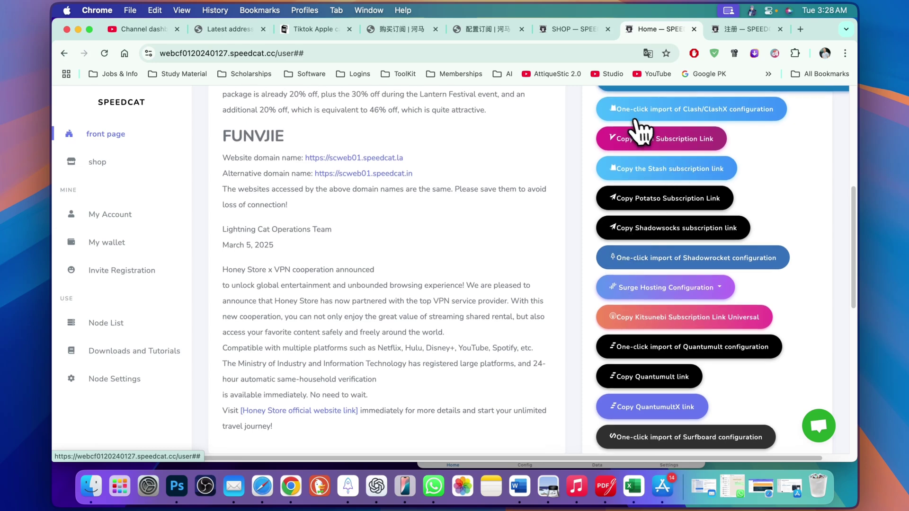
scroll(700, 127, "up", 2)
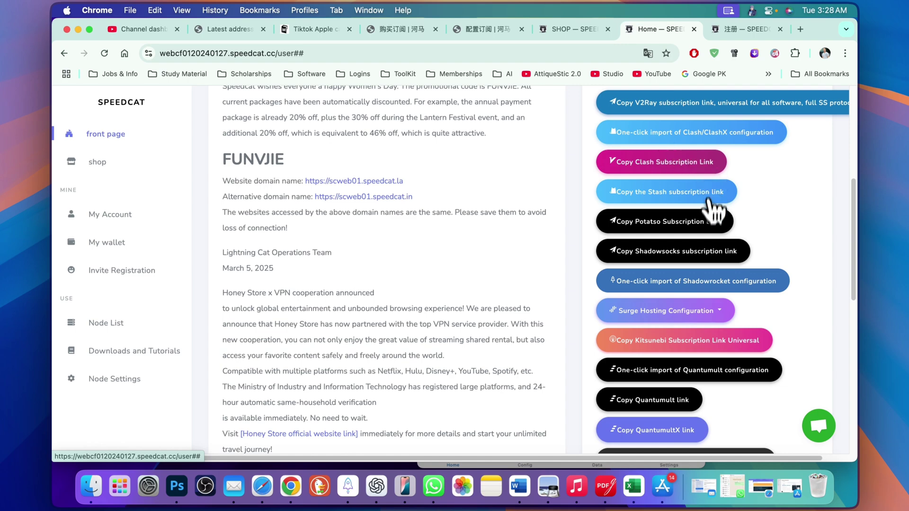
left_click(769, 348)
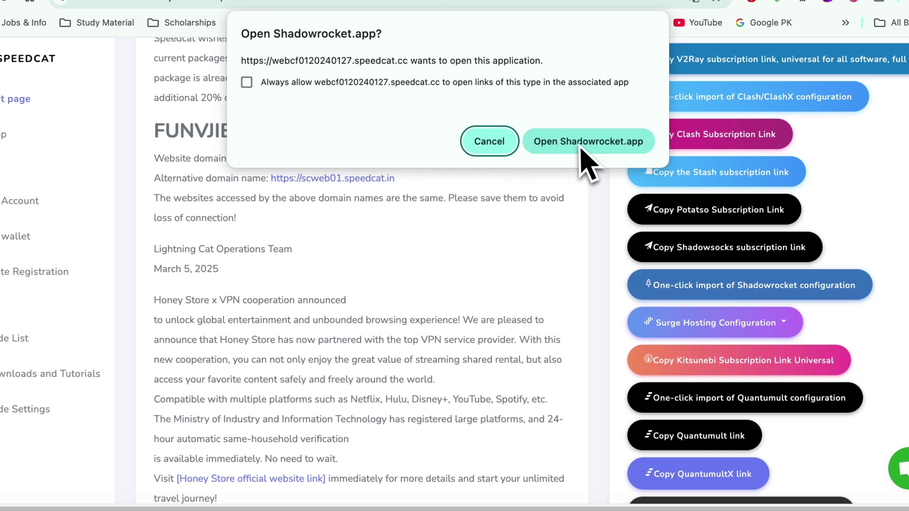
left_click(581, 143)
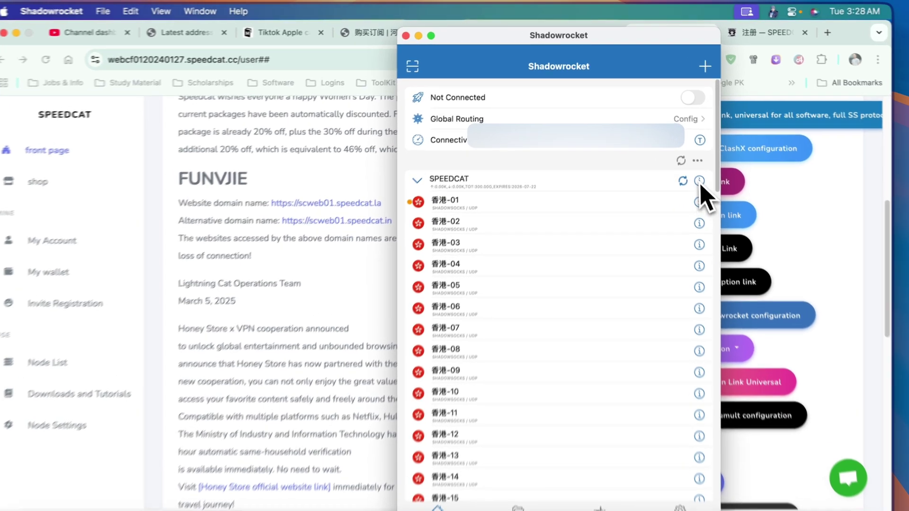
left_click(686, 161)
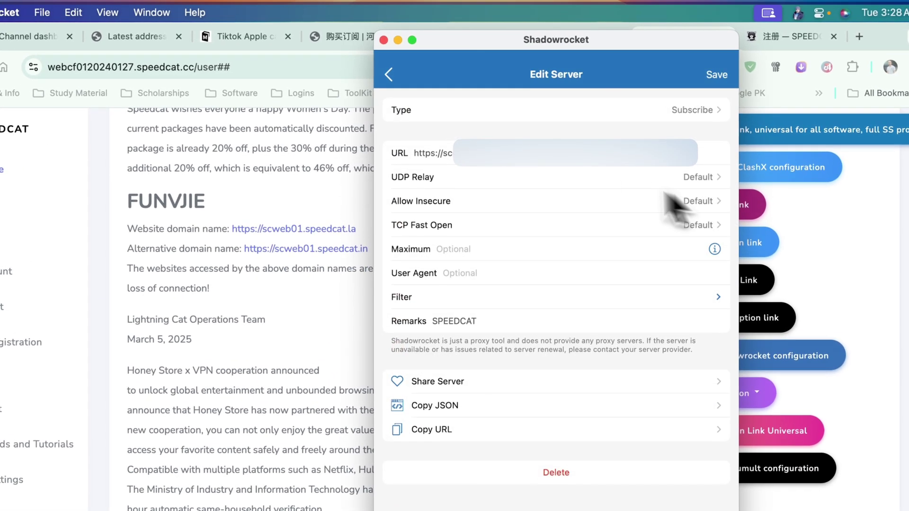
left_click(693, 110)
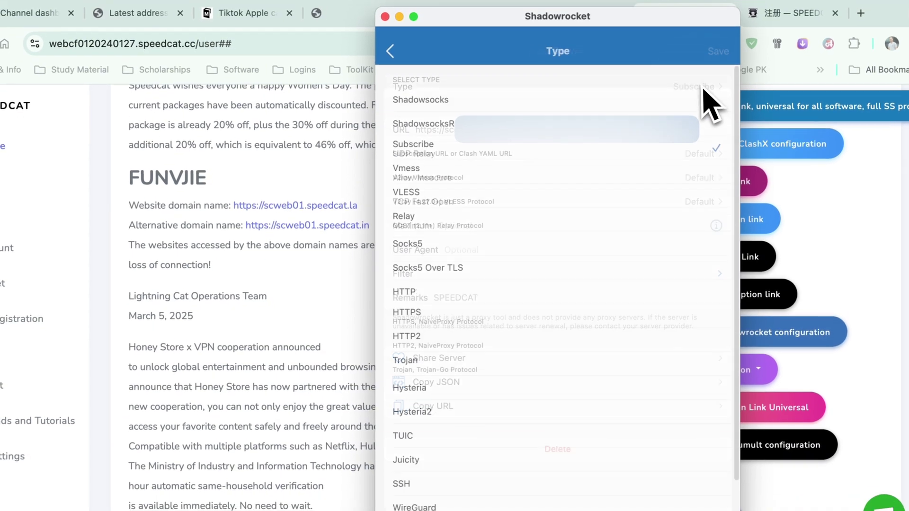
left_click(536, 158)
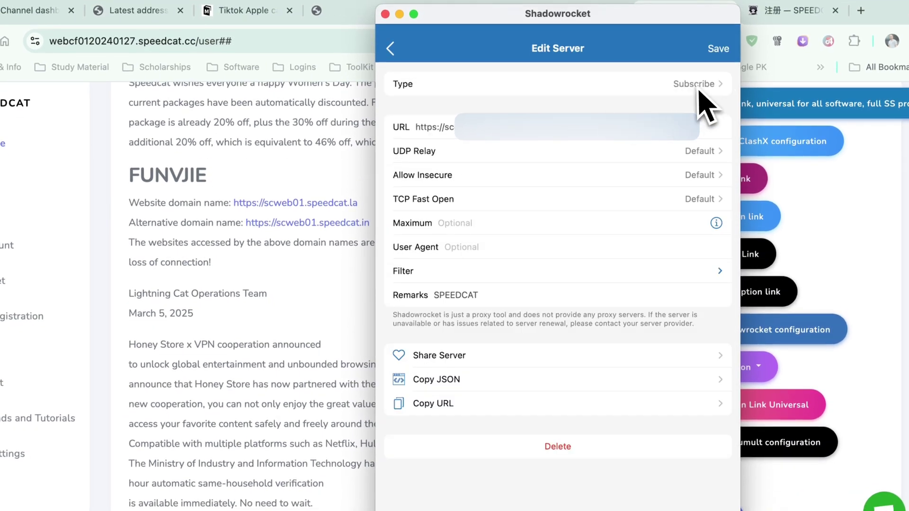
left_click(701, 92)
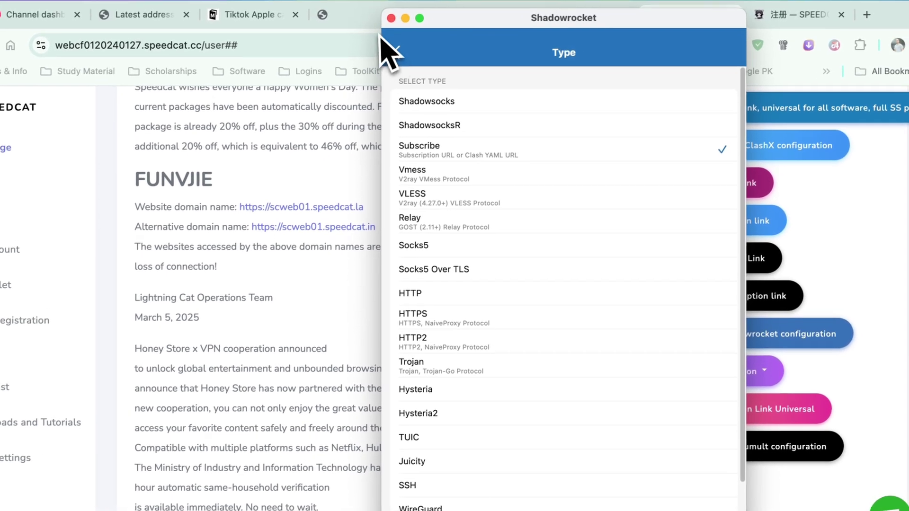
left_click(397, 54)
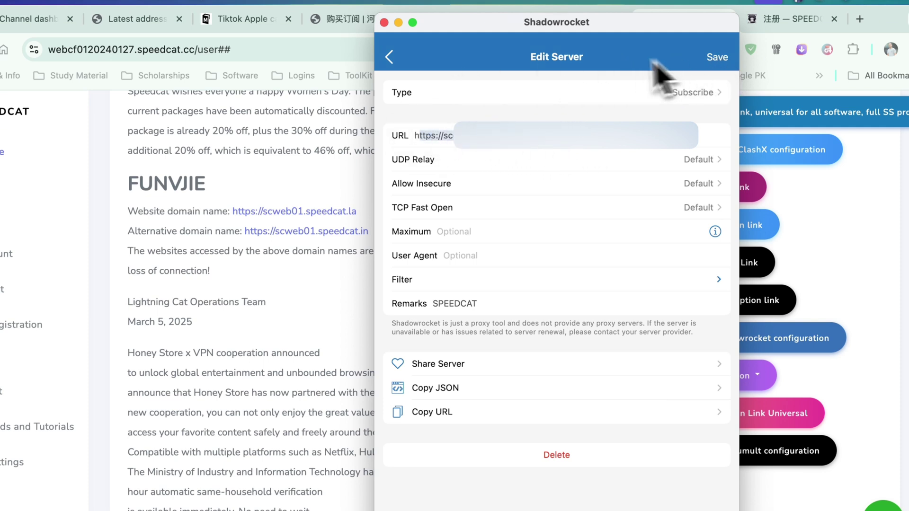
left_click(407, 58)
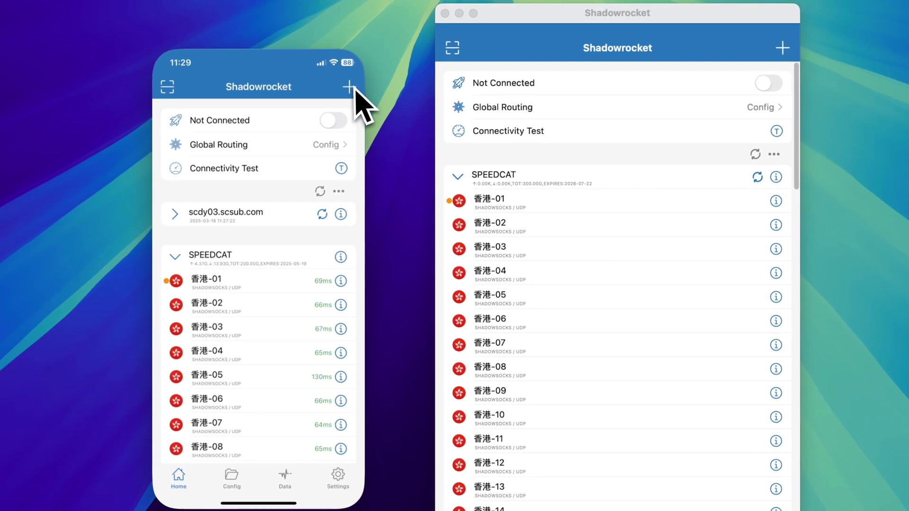
Save a new Subscribe-type server on the iPhone using the pasted subscription link
left_click(268, 111)
left_click(249, 166)
left_click(252, 166)
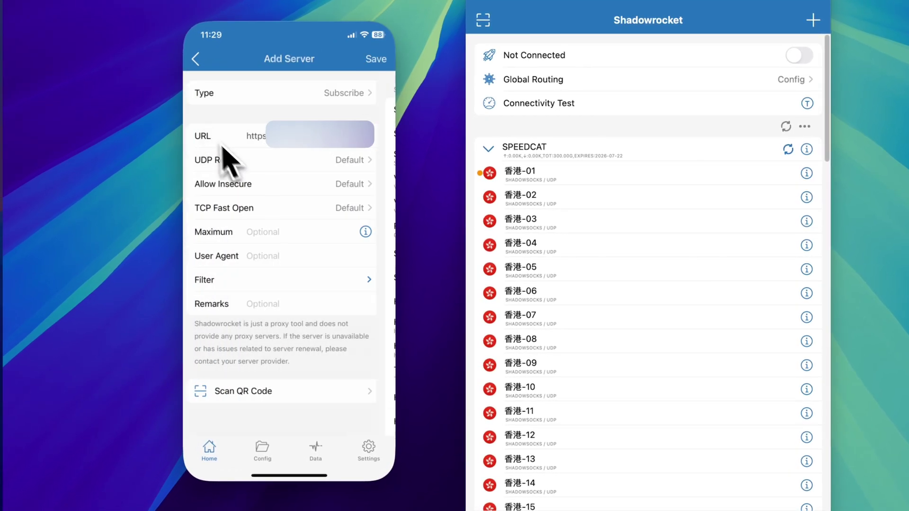
left_click(278, 139)
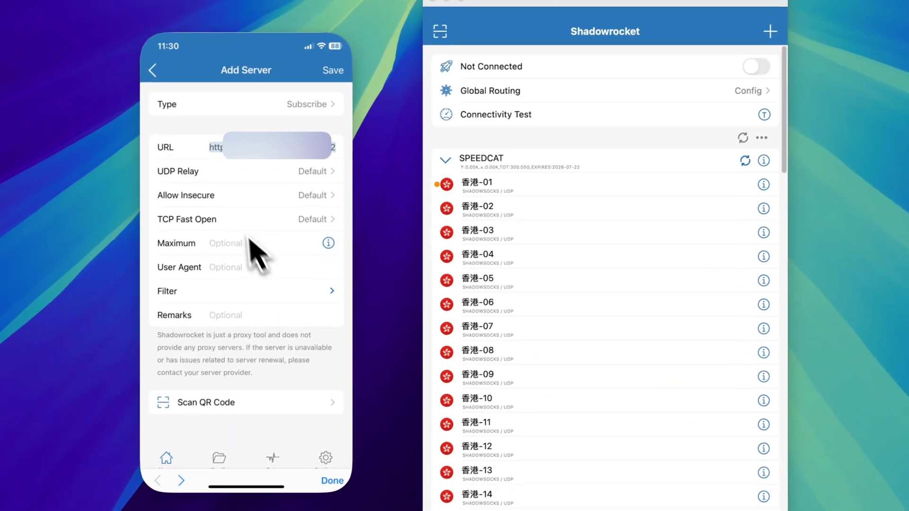
key("super+v")
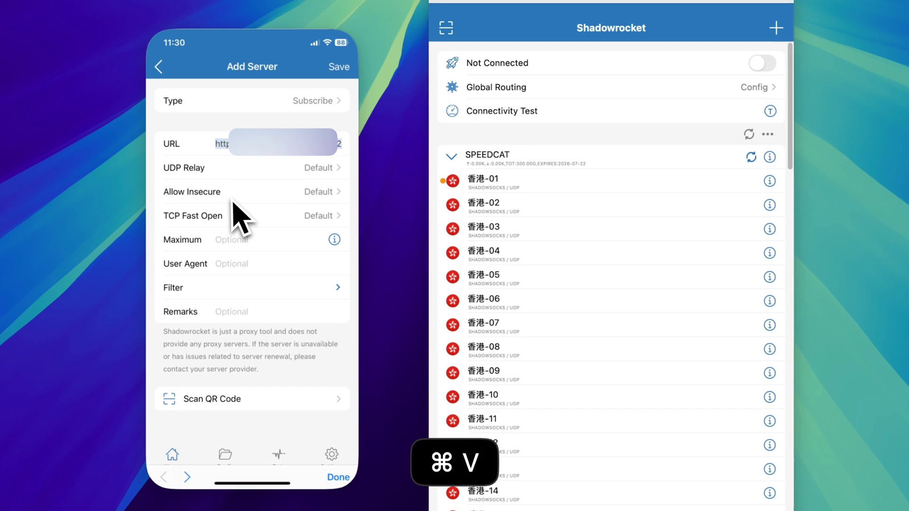
key("Left")
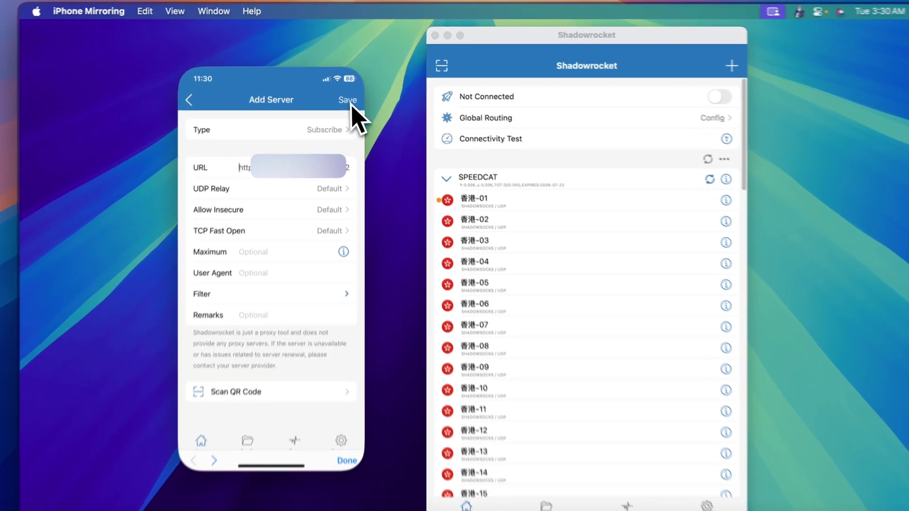
left_click(347, 93)
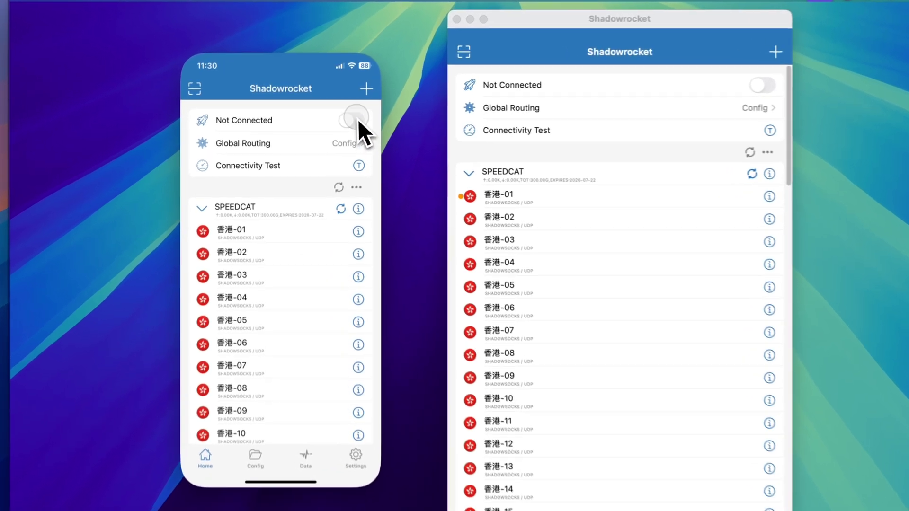
Briefly connect then disconnect the iPhone, and run a connectivity test on every server
left_click(336, 117)
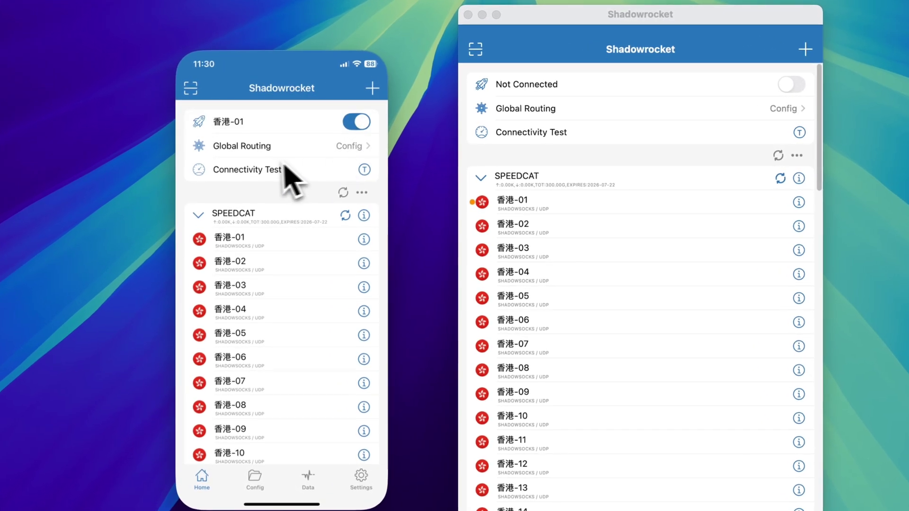
left_click(328, 128)
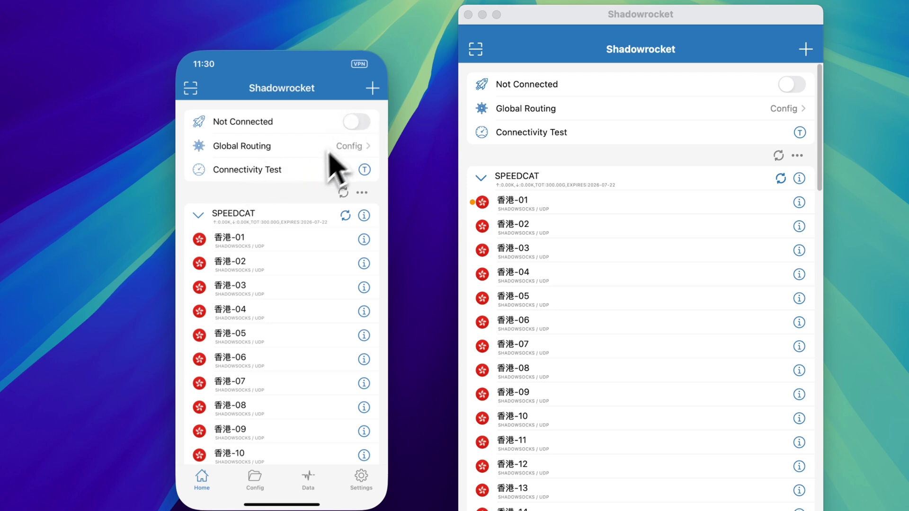
left_click(247, 171)
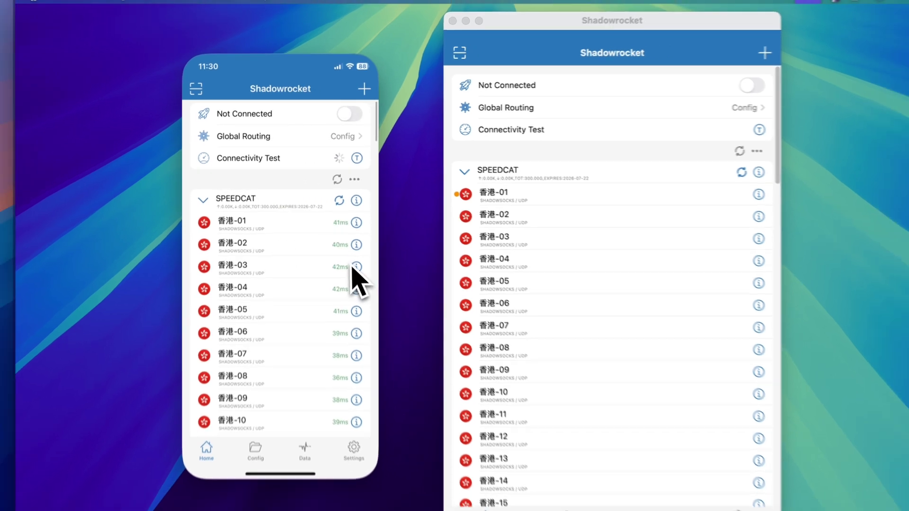
scroll(351, 288, "down", 2)
scroll(330, 315, "down", 2)
scroll(298, 218, "down", 10)
scroll(302, 216, "up", 10)
scroll(280, 213, "up", 3)
scroll(274, 179, "down", 15)
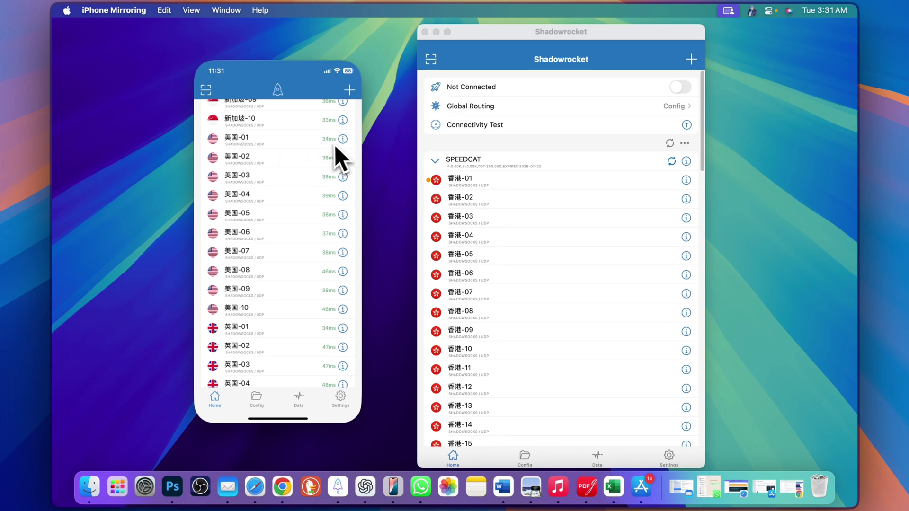
Select the UK server 英国-01 on the iPhone
left_click(239, 331)
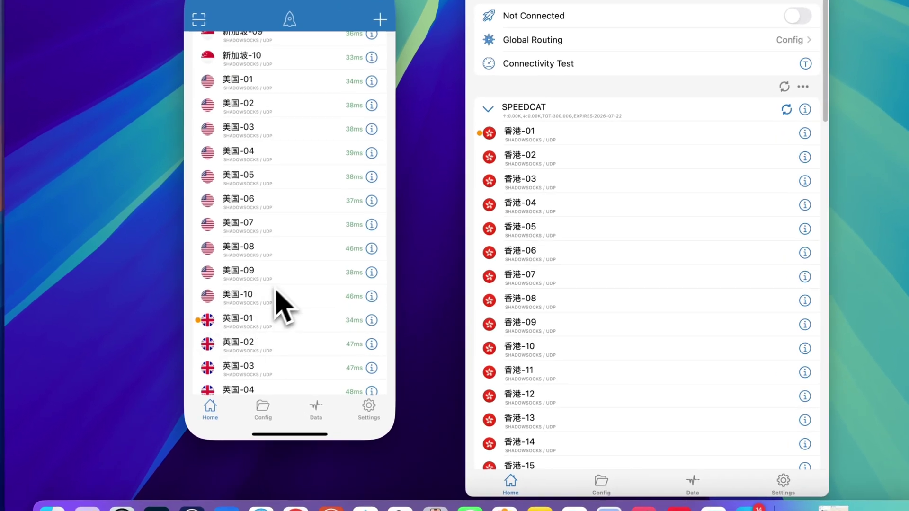
scroll(283, 307, "up", 15)
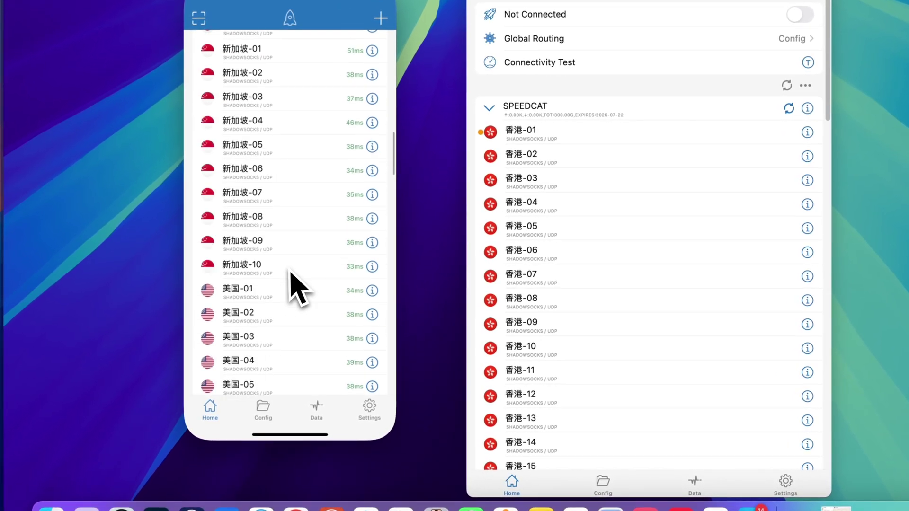
scroll(298, 289, "up", 10)
left_click(297, 286)
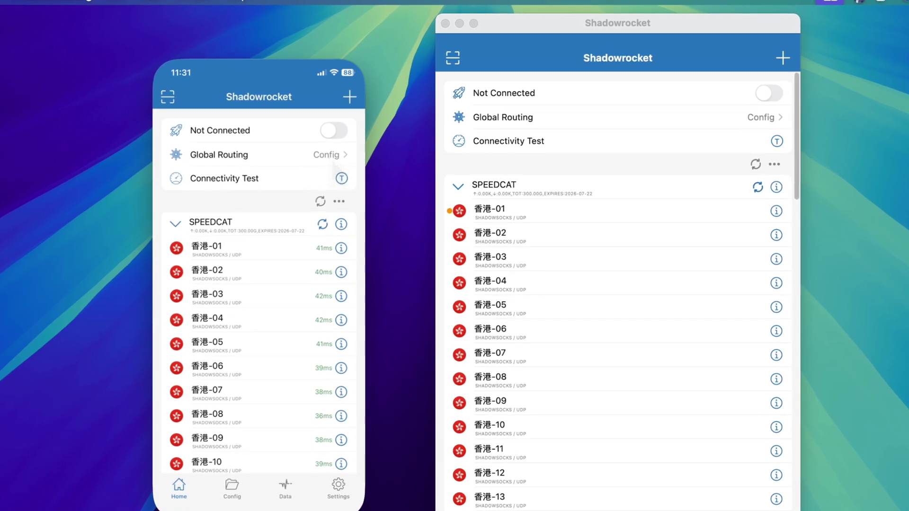
Leave Global Routing on Config and switch to the Mac's Shadowrocket window
left_click(336, 158)
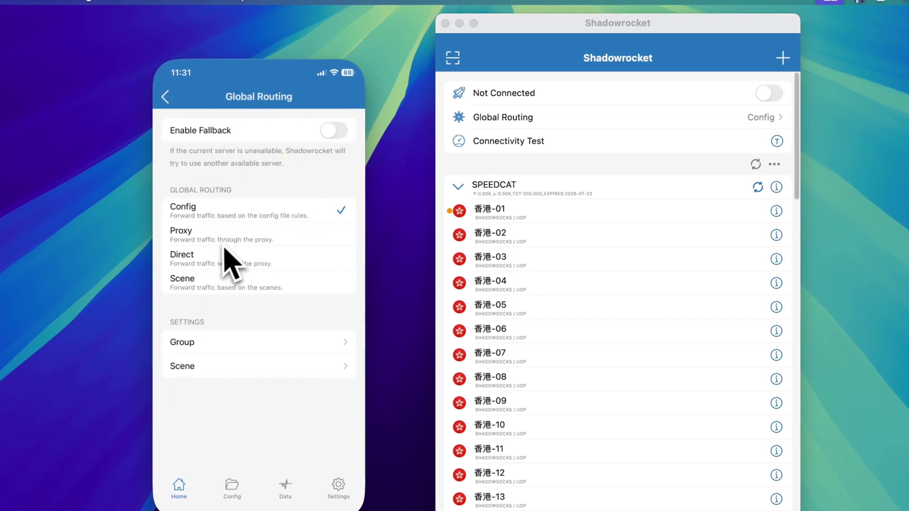
left_click(165, 98)
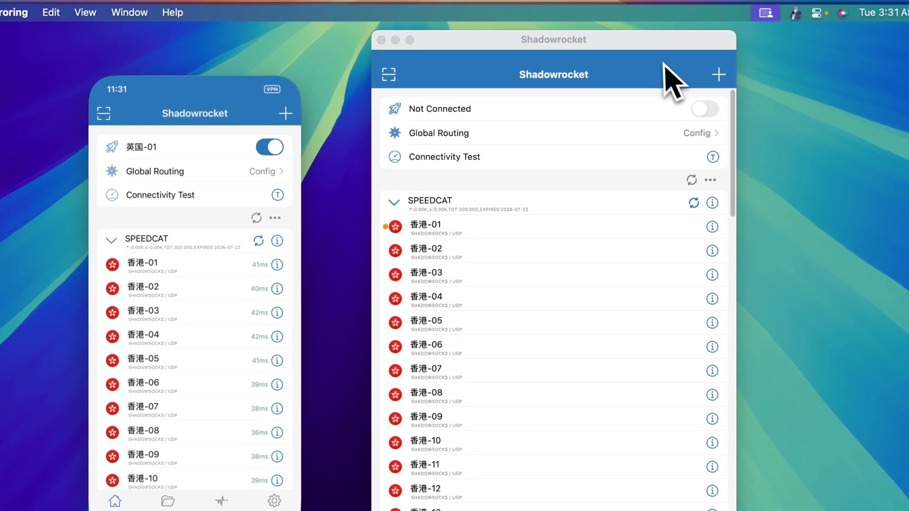
left_click(654, 42)
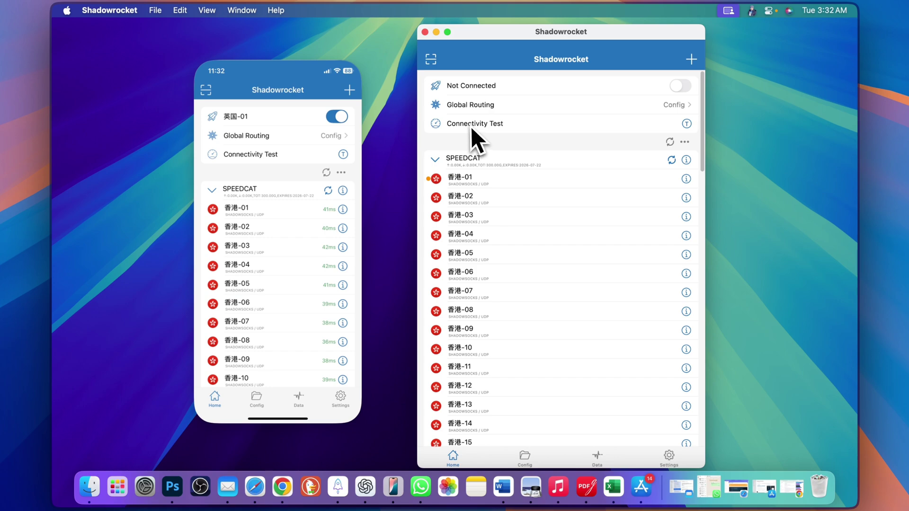
Run the Mac's connectivity test across all servers, then open System Settings
left_click(472, 125)
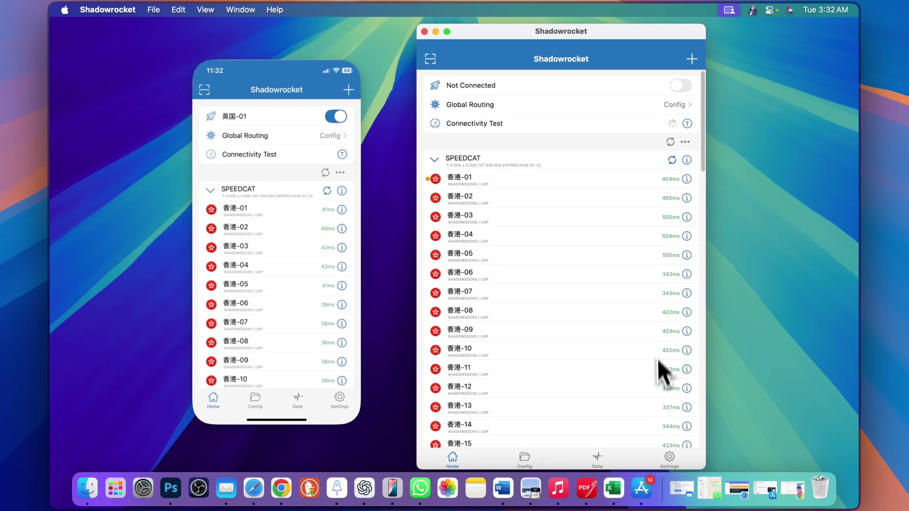
scroll(656, 359, "down", 15)
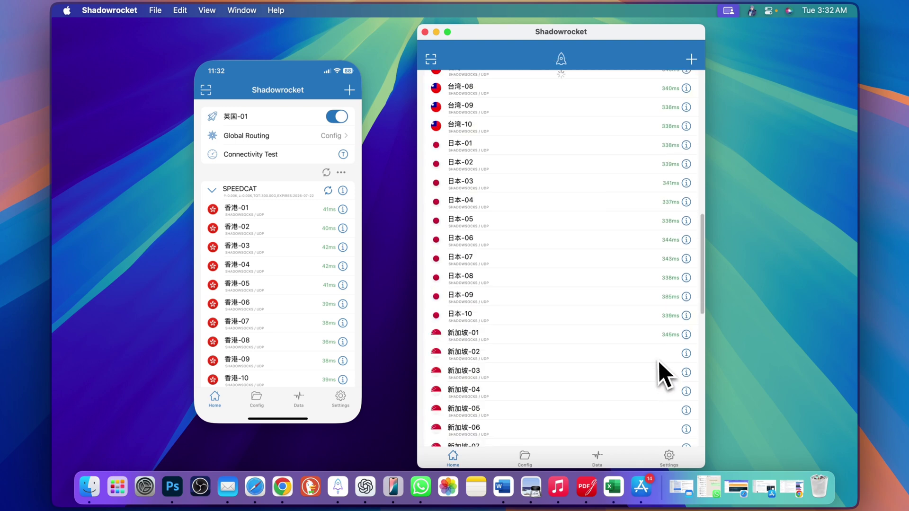
scroll(582, 356, "down", 5)
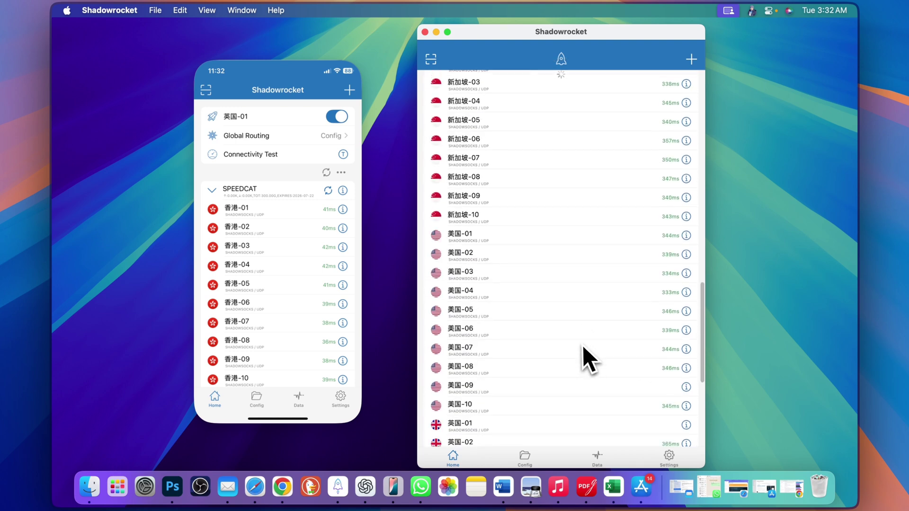
scroll(535, 290, "down", 2)
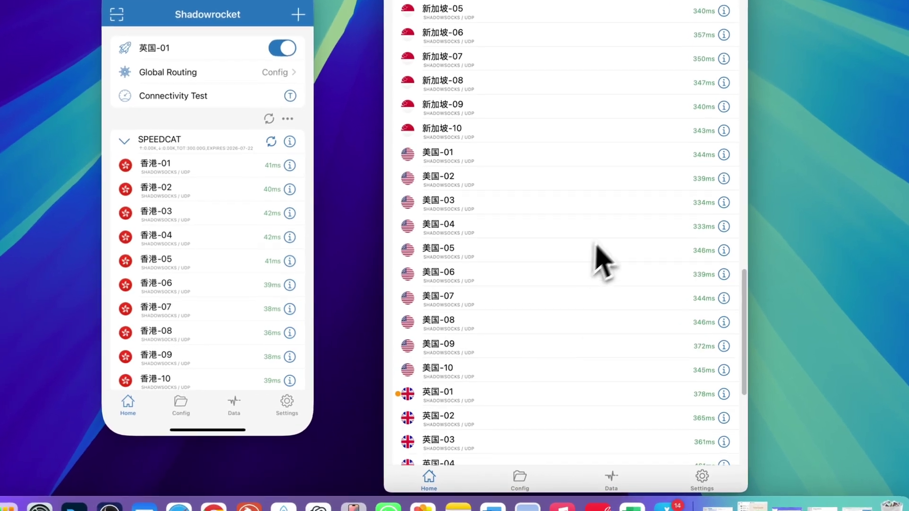
scroll(601, 258, "up", 8)
scroll(616, 228, "up", 10)
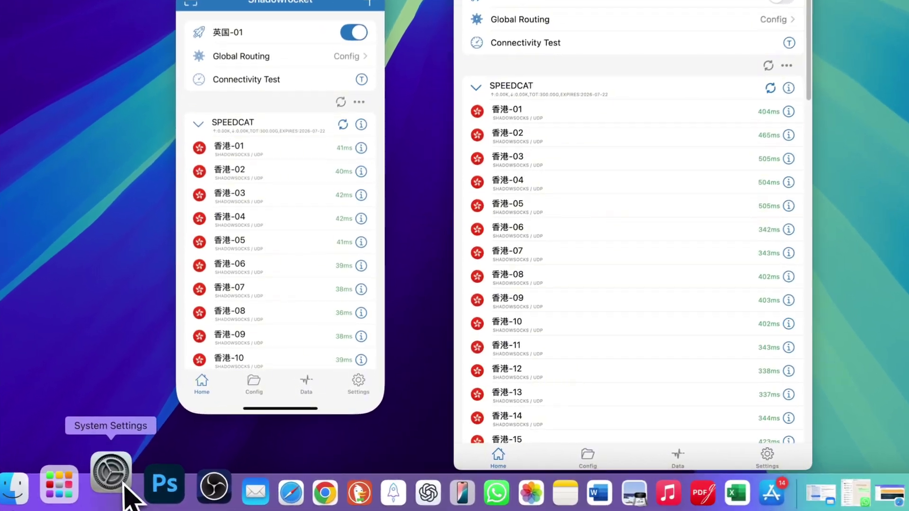
left_click(125, 486)
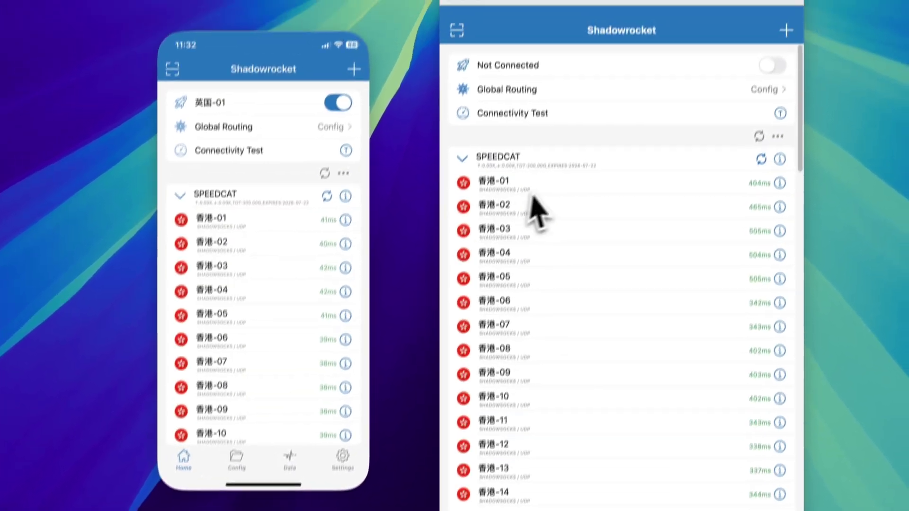
Disconnect the Auckland Newzeeland VPN and rerun Shadowrocket's latency test on the Mac
left_click(280, 210)
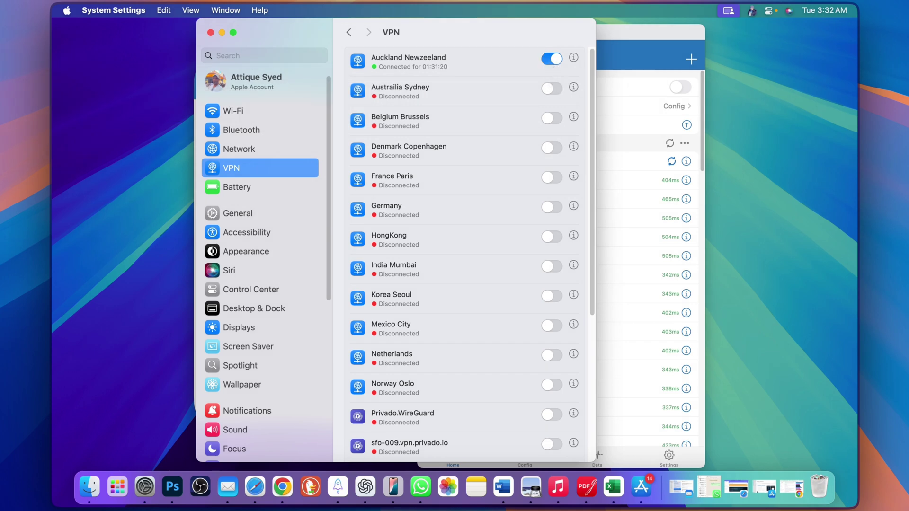
left_click(551, 58)
left_click(631, 51)
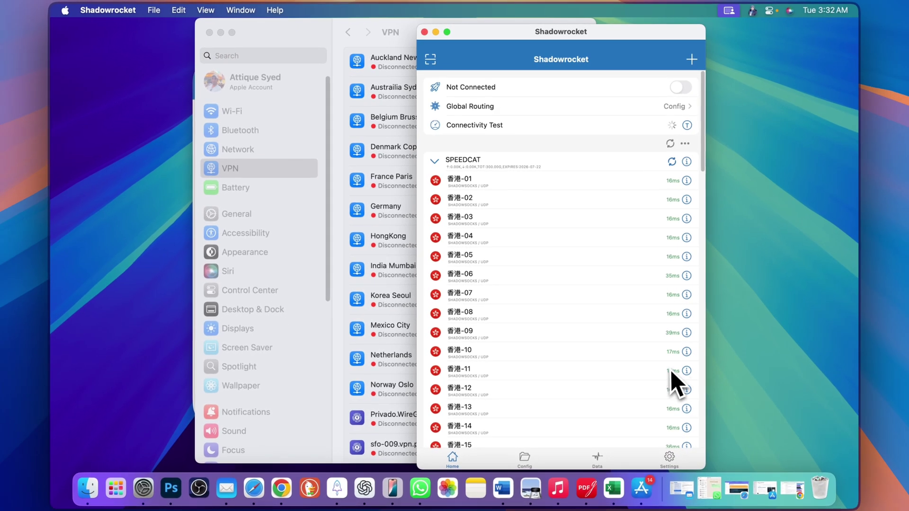
scroll(702, 436, "down", 3)
scroll(677, 353, "down", 5)
scroll(590, 360, "down", 10)
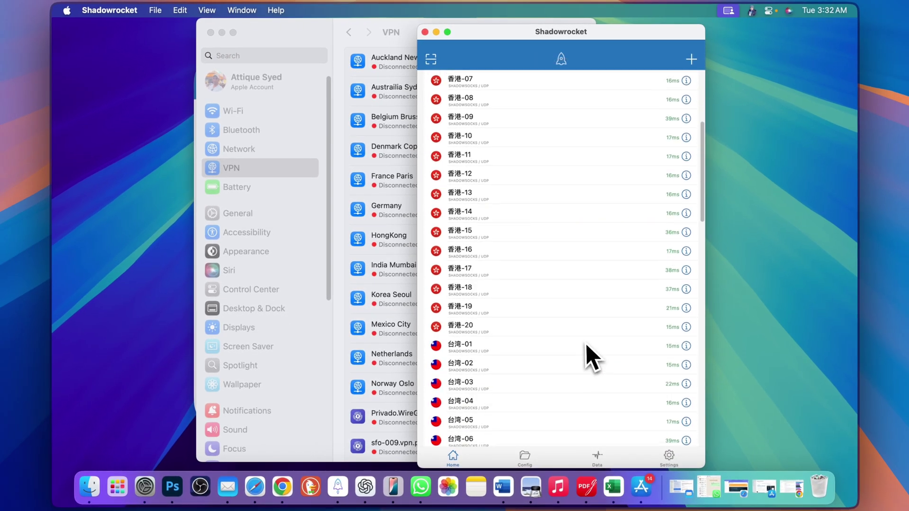
scroll(475, 254, "down", 2)
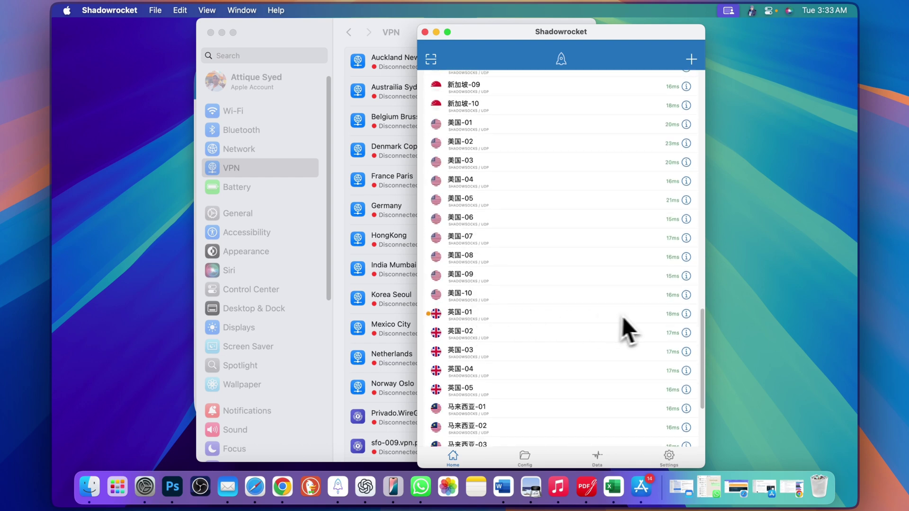
scroll(649, 332, "up", 15)
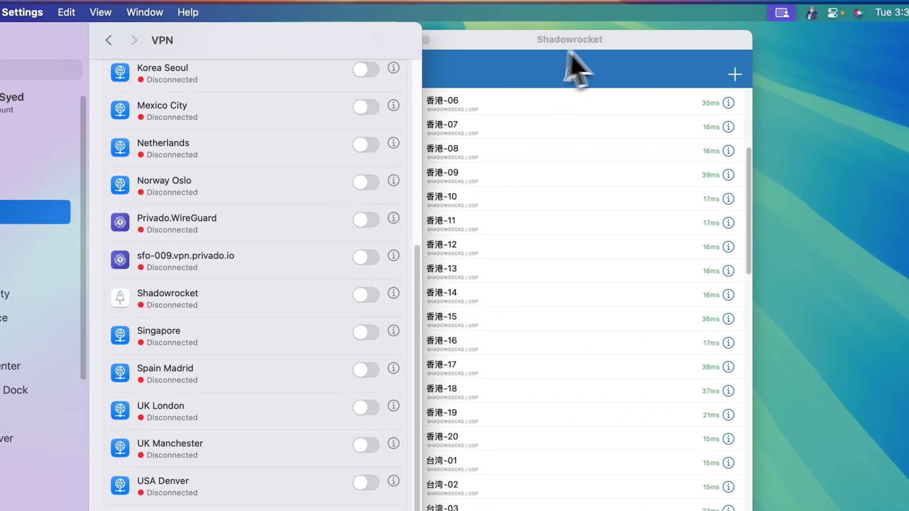
Keep Config routing on the Mac and verify Shadowrocket shows connected in VPN settings
left_click(647, 56)
scroll(583, 189, "up", 5)
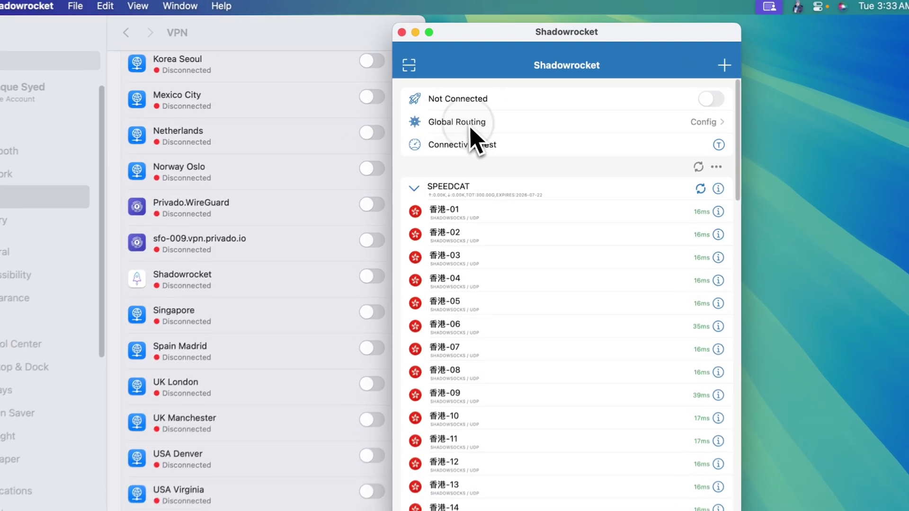
left_click(488, 108)
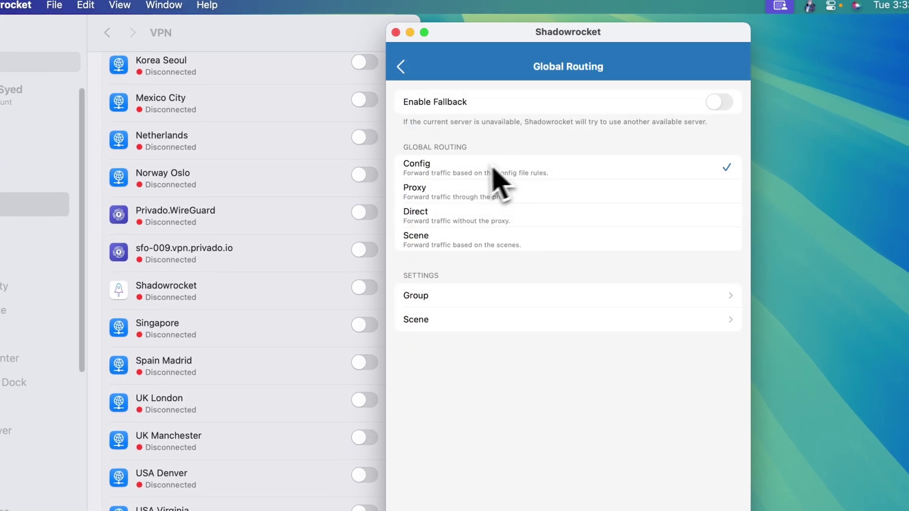
left_click(401, 64)
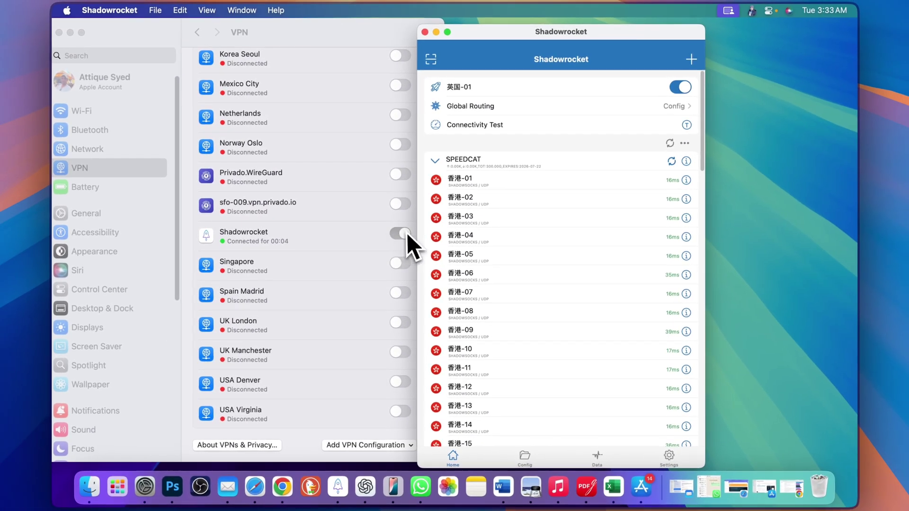
left_click(407, 233)
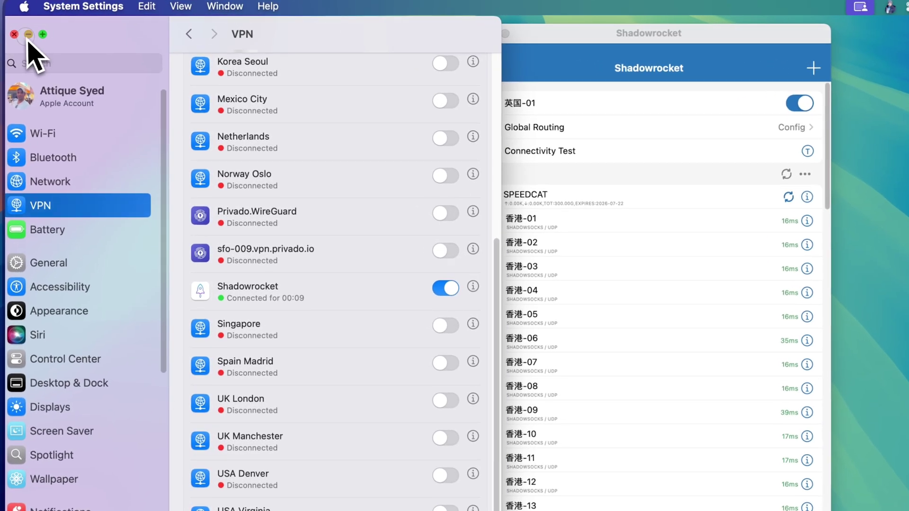
left_click(29, 34)
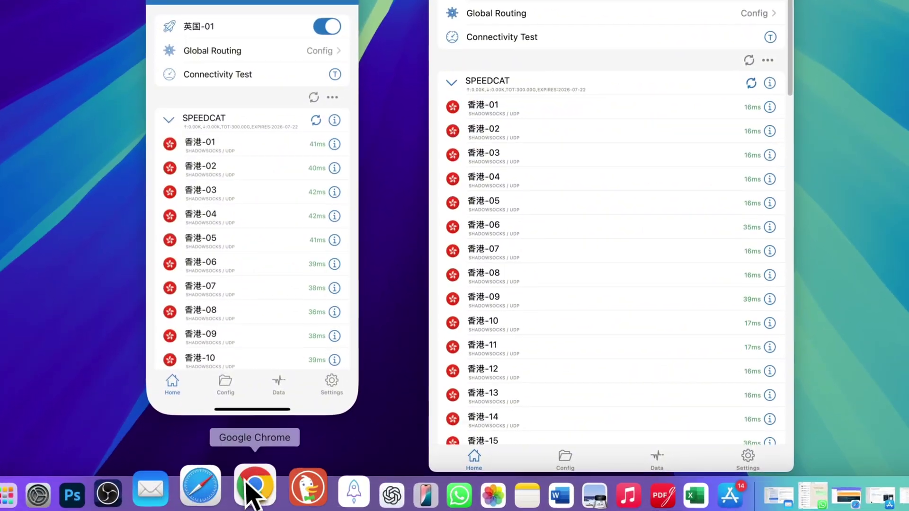
Search Google in Chrome for 'attiquestic'
left_click(251, 483)
type("google.com.pk")
key("Return")
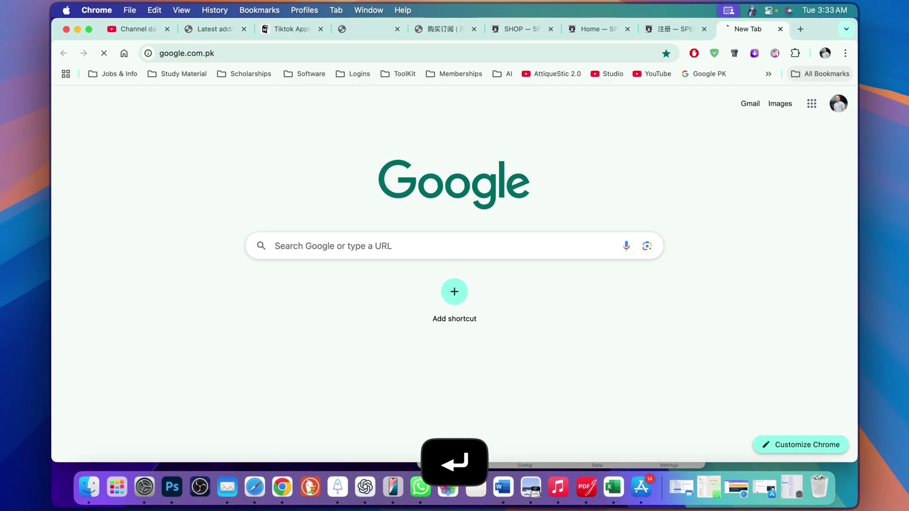
type("attiq")
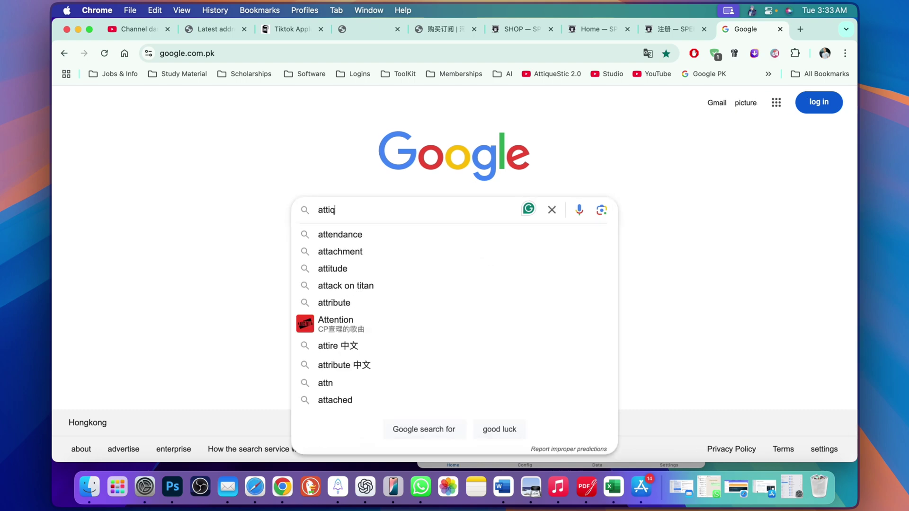
type("uestic")
key("Return")
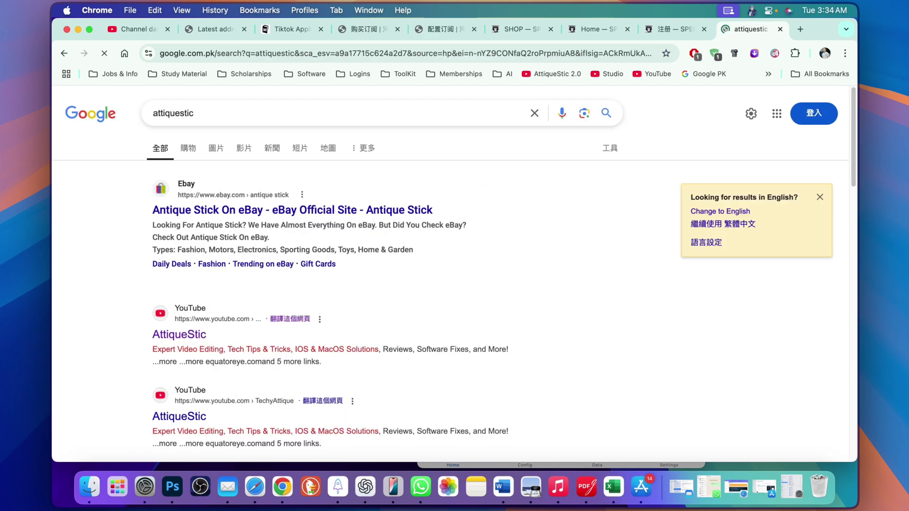
Turn the Shadowrocket proxy off and open the AttiqueStic 2.0 YouTube channel from the results
left_click(359, 479)
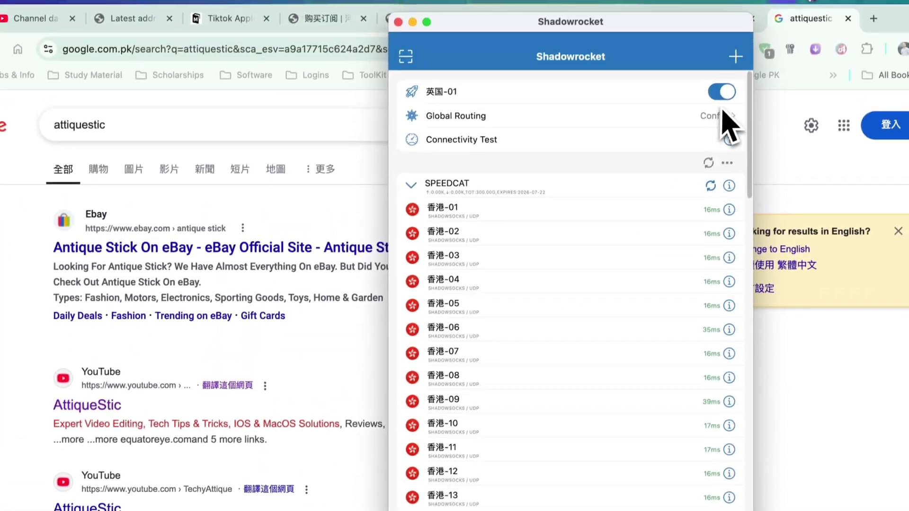
left_click(732, 30)
left_click(176, 62)
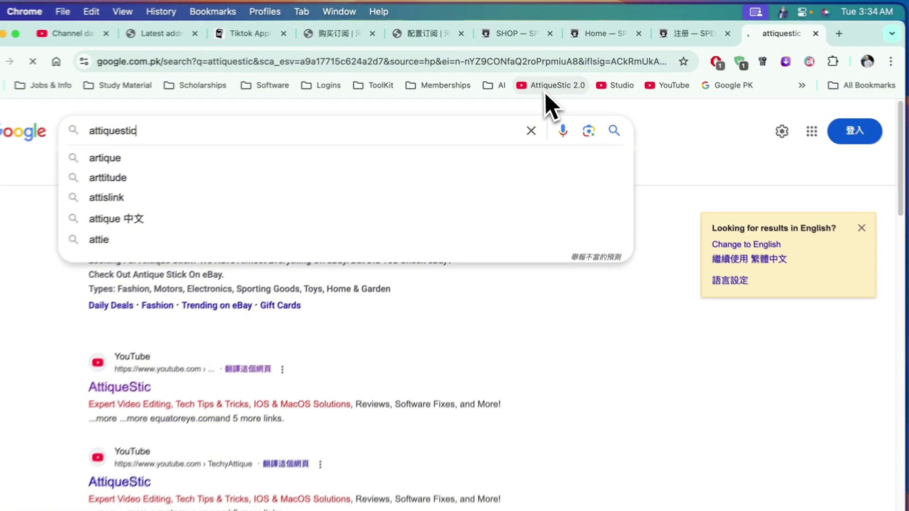
left_click(546, 82)
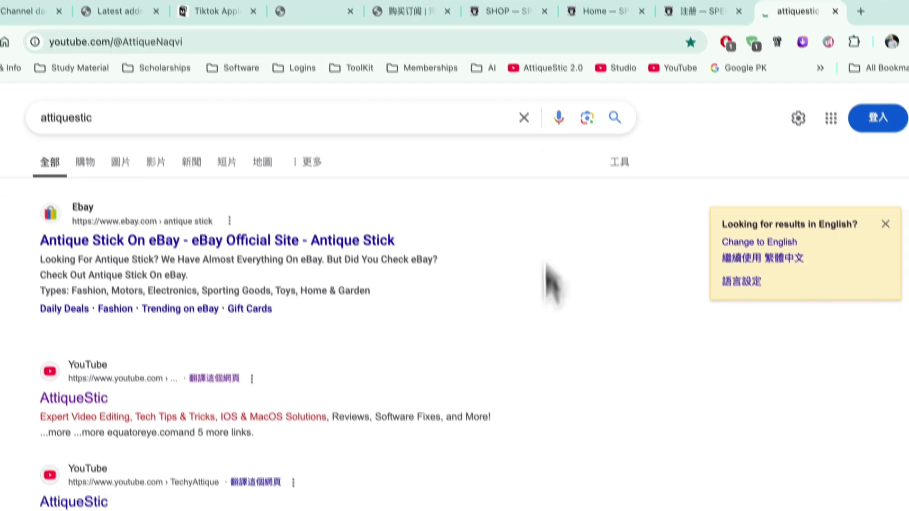
Reconnect Shadowrocket through the UK node 英国-01 and reload the channel page
left_click(294, 482)
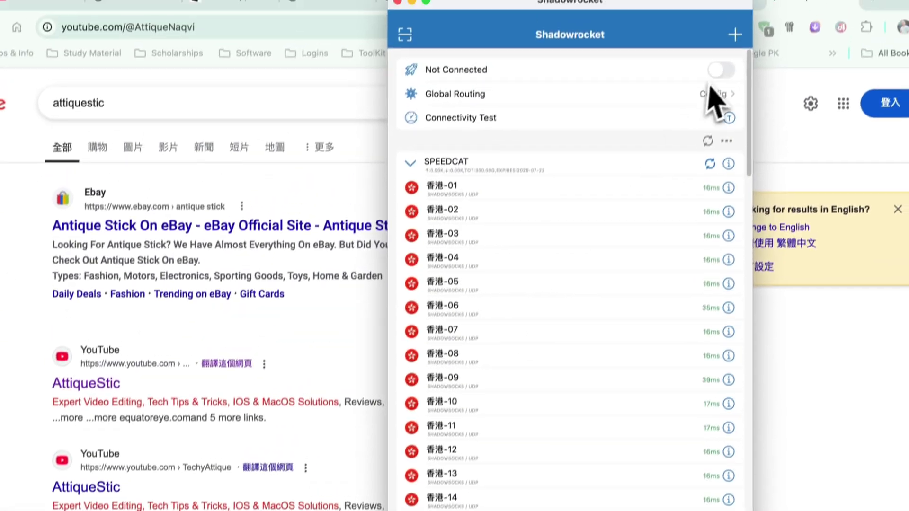
left_click(720, 78)
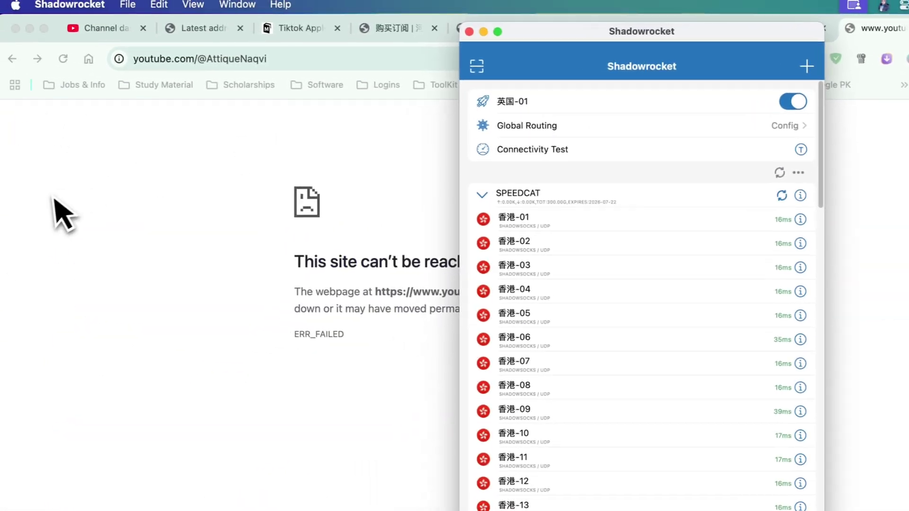
left_click(55, 200)
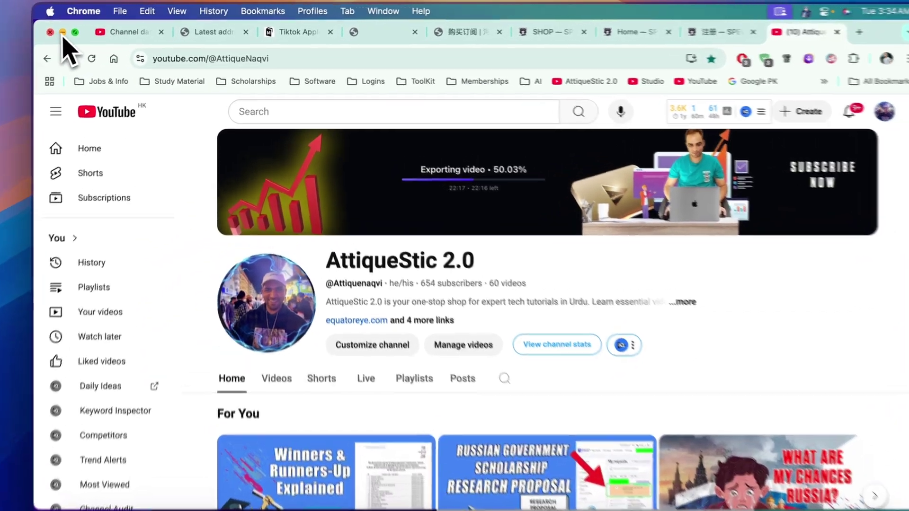
Read through the Hippo Knowledge guide on App Store sign-in with a US Apple ID, selecting the sample Apple ID
left_click(76, 29)
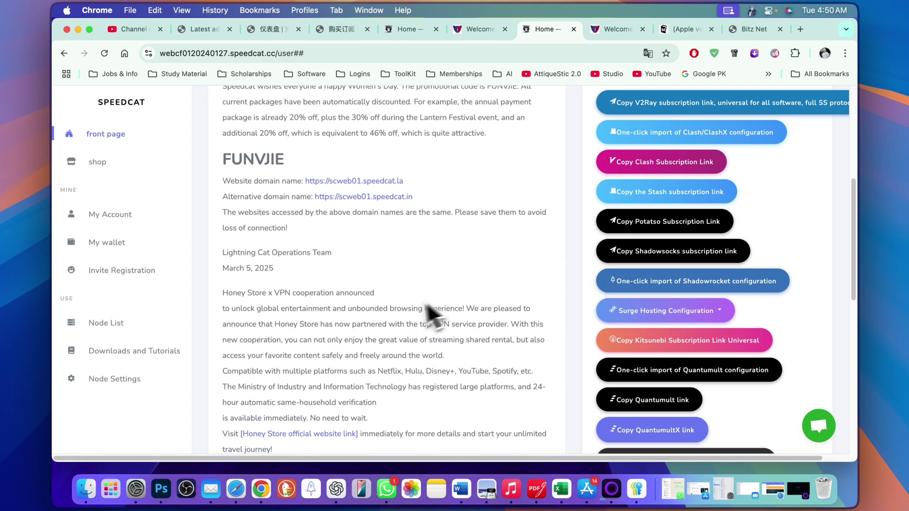
scroll(440, 313, "down", 1)
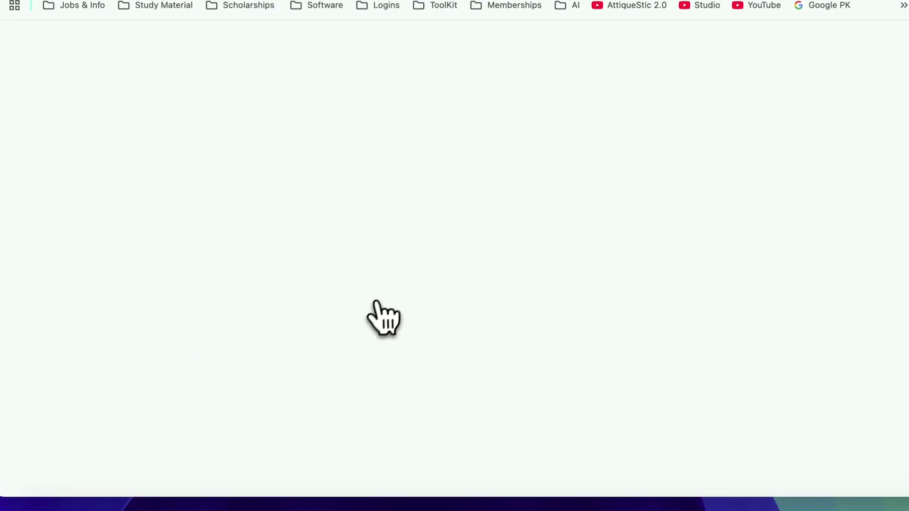
left_click(731, 36)
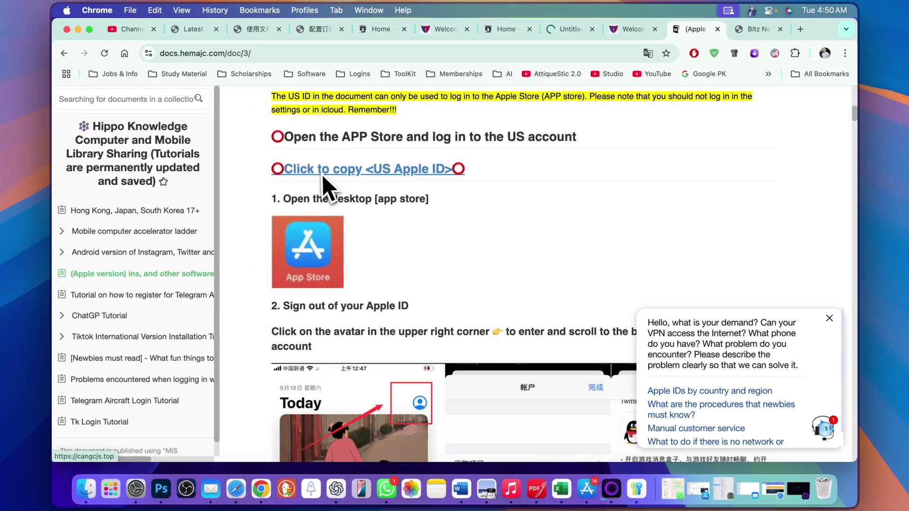
left_click_drag(324, 176, 327, 196)
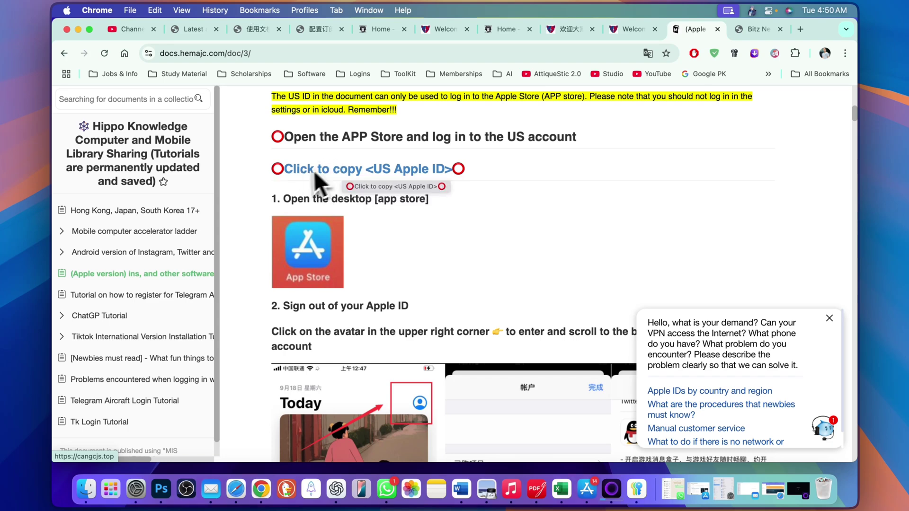
scroll(395, 193, "down", 1)
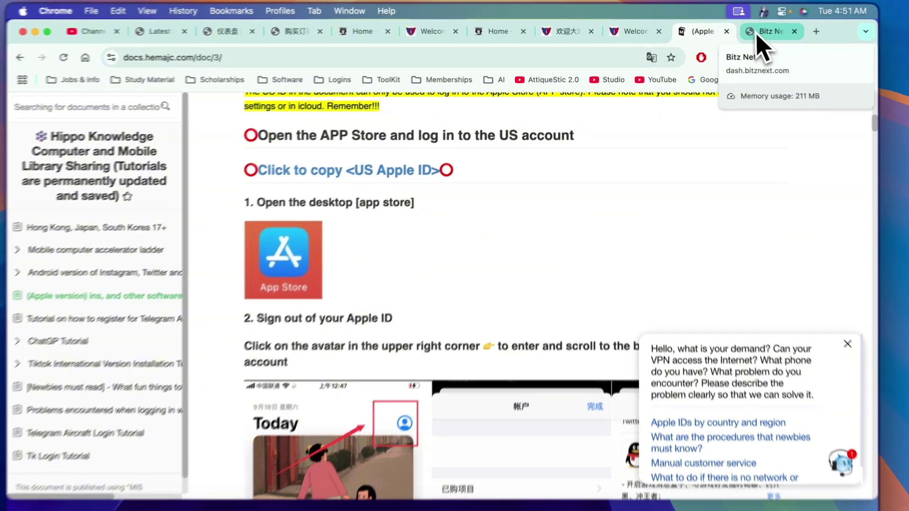
Bring up the SpeedCAT tutorial site in English and scroll through its node speed table
left_click(741, 32)
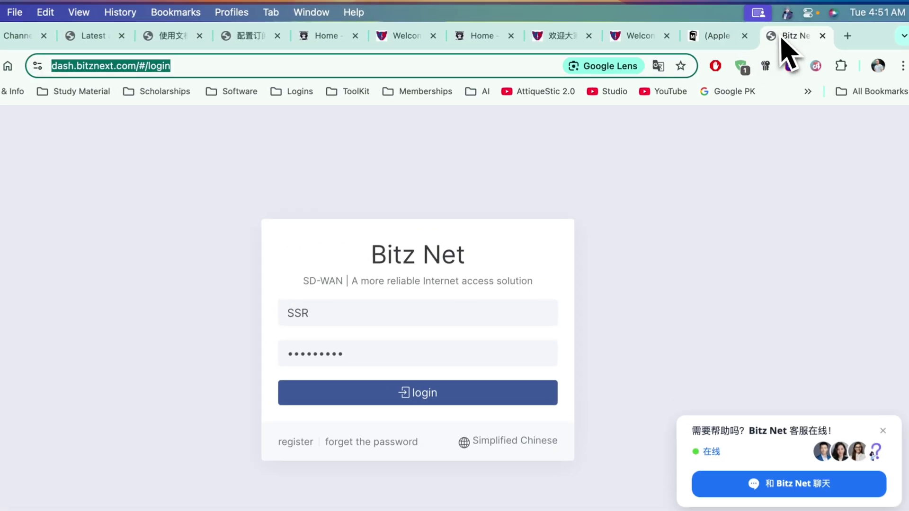
left_click(597, 38)
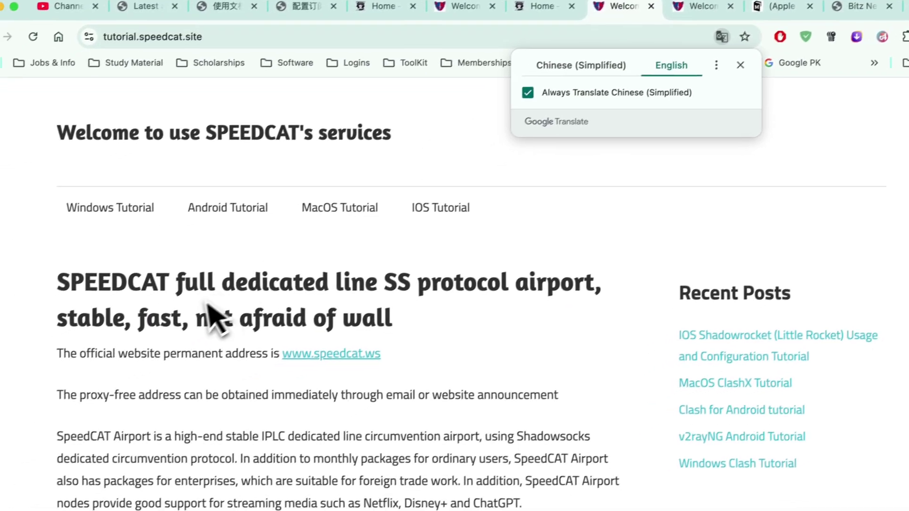
scroll(416, 315, "down", 15)
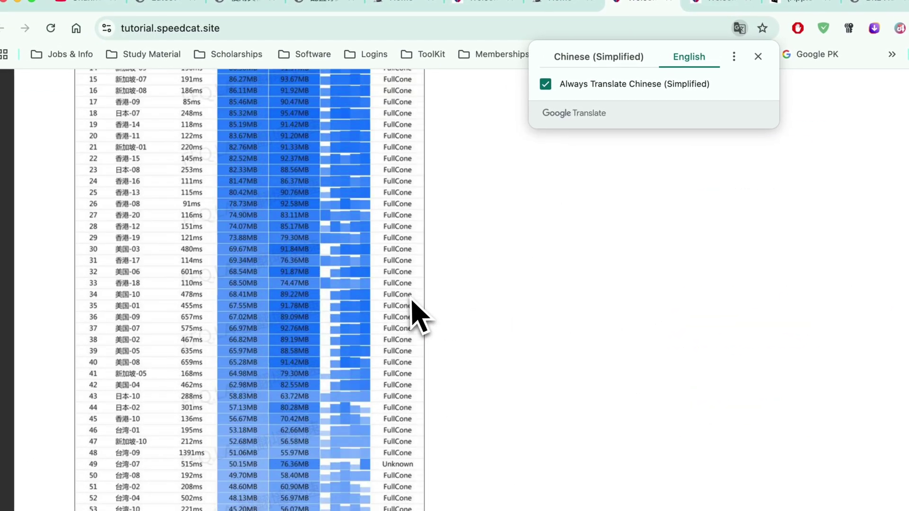
scroll(417, 315, "up", 15)
scroll(407, 298, "down", 2)
scroll(379, 265, "down", 20)
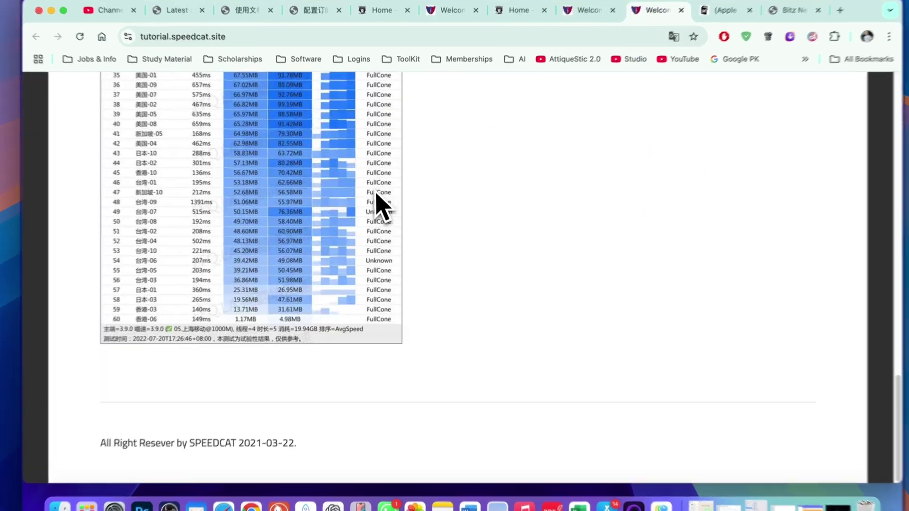
scroll(409, 268, "up", 15)
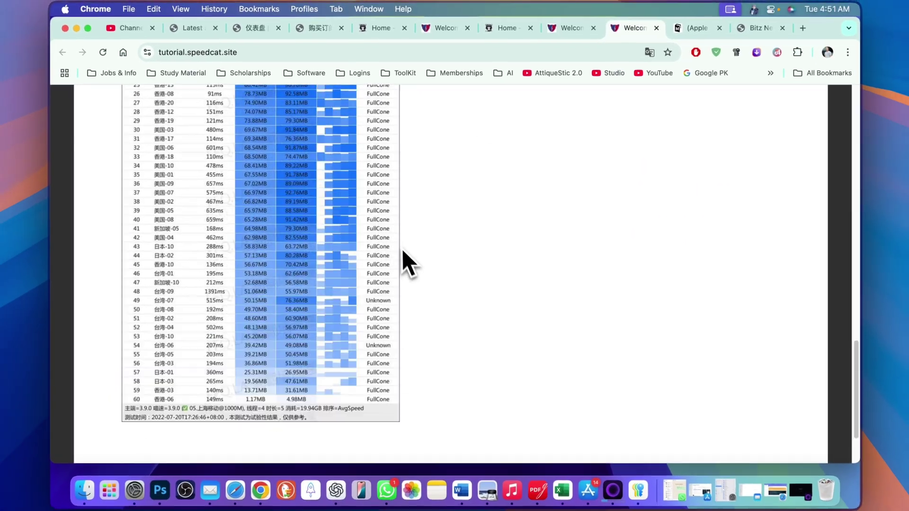
scroll(416, 274, "down", 2)
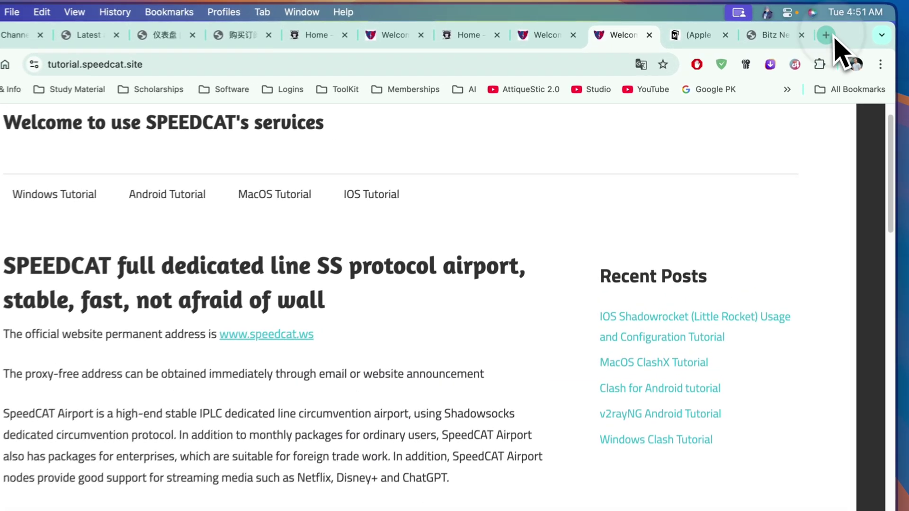
Search 'clash for windows' in a new tab, visit clashforwindows.net, then return to the SpeedCAT tutorials
left_click(800, 29)
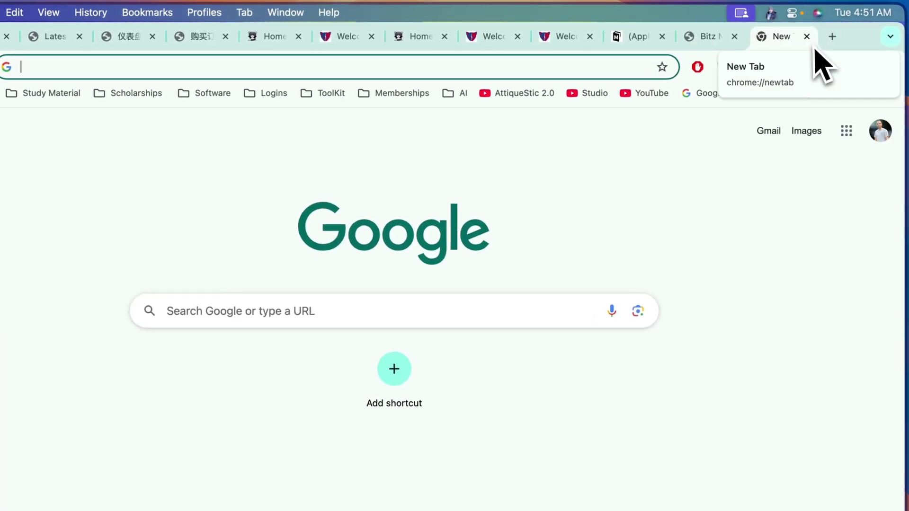
type("ch")
key("BackSpace")
key("BackSpace")
type("clash for windows")
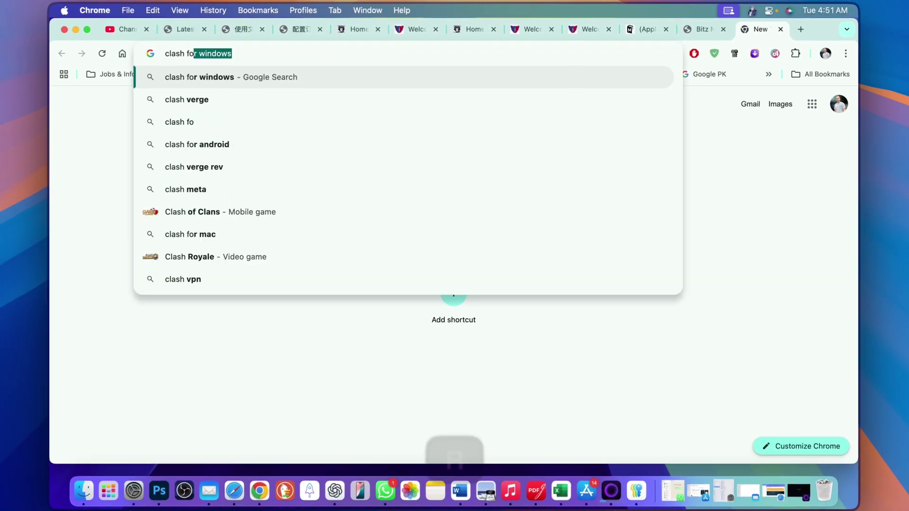
key("Return")
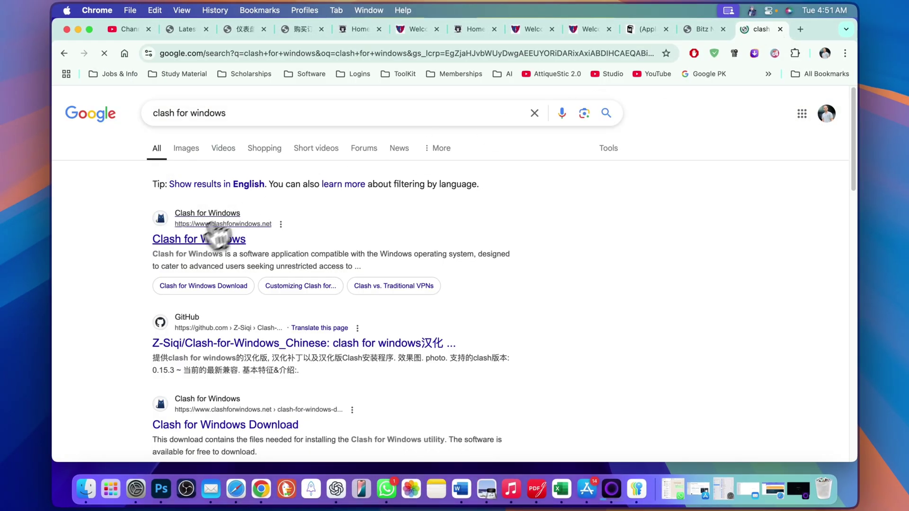
left_click(204, 239)
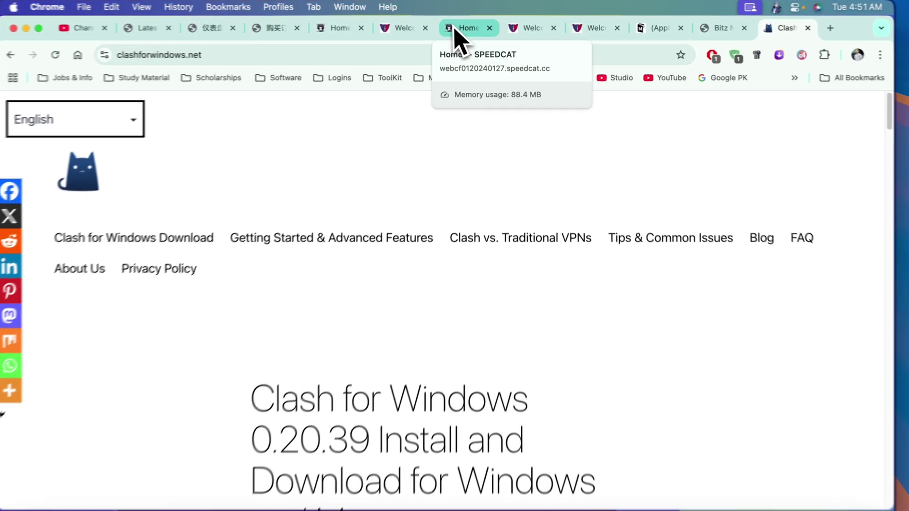
left_click(462, 27)
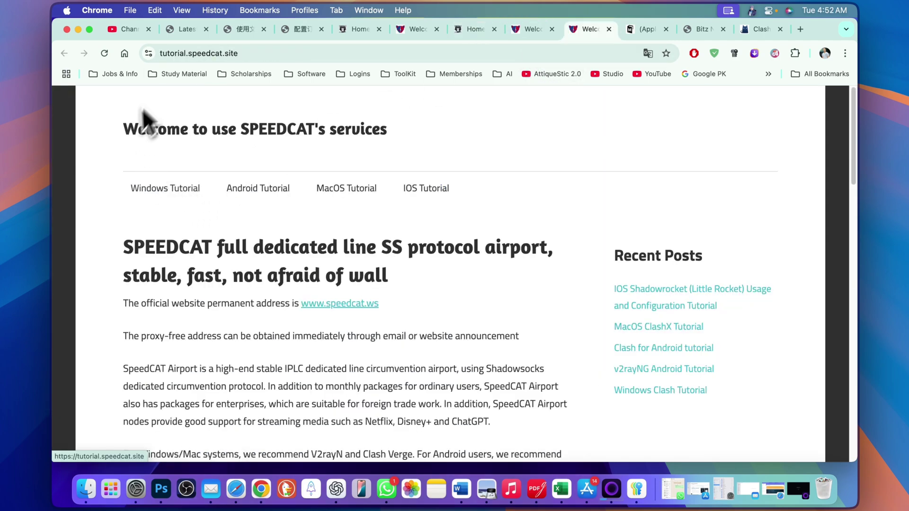
Scroll through the Windows, Android and MacOS tutorial categories on tutorial.speedcat.site, then select IOS Tutorial
left_click(173, 193)
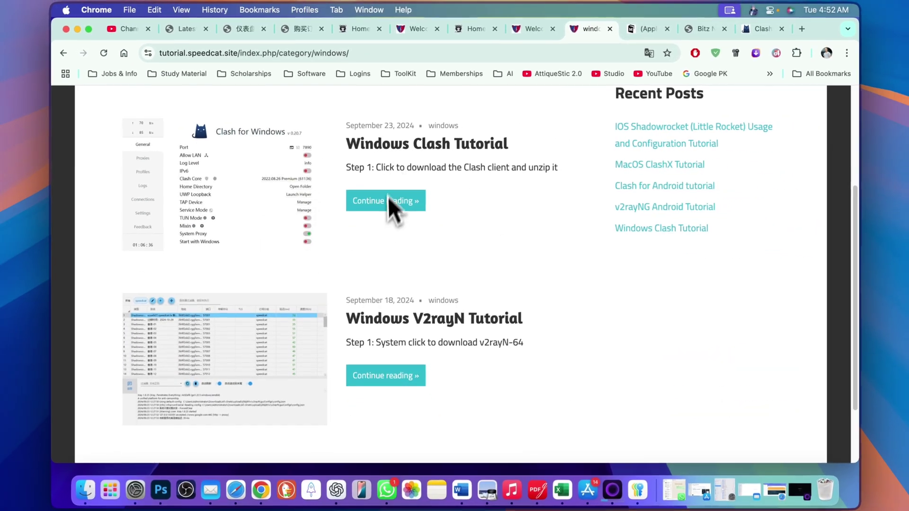
scroll(422, 325, "down", 3)
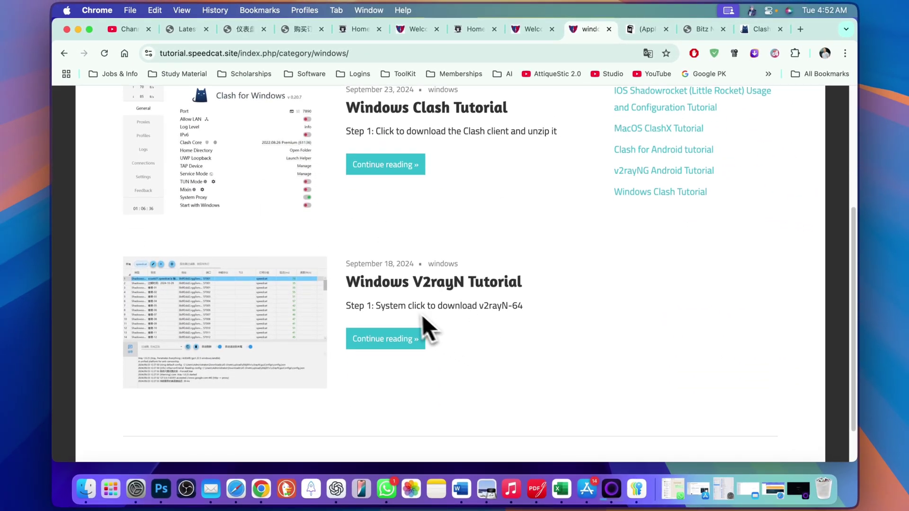
scroll(411, 276, "up", 9)
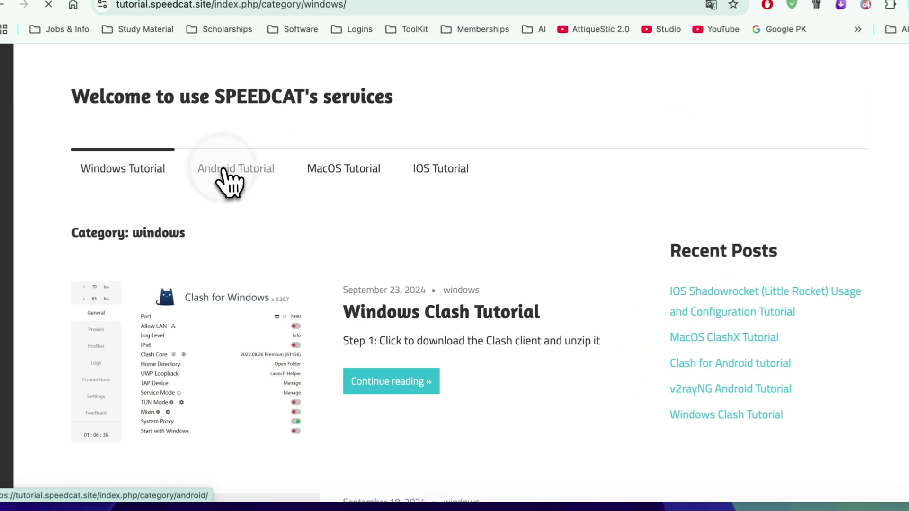
left_click(251, 189)
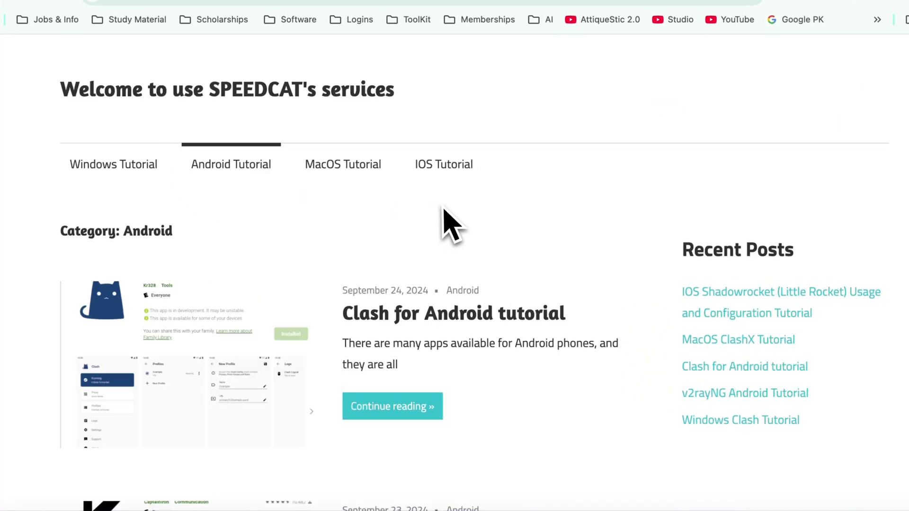
scroll(495, 371, "down", 1)
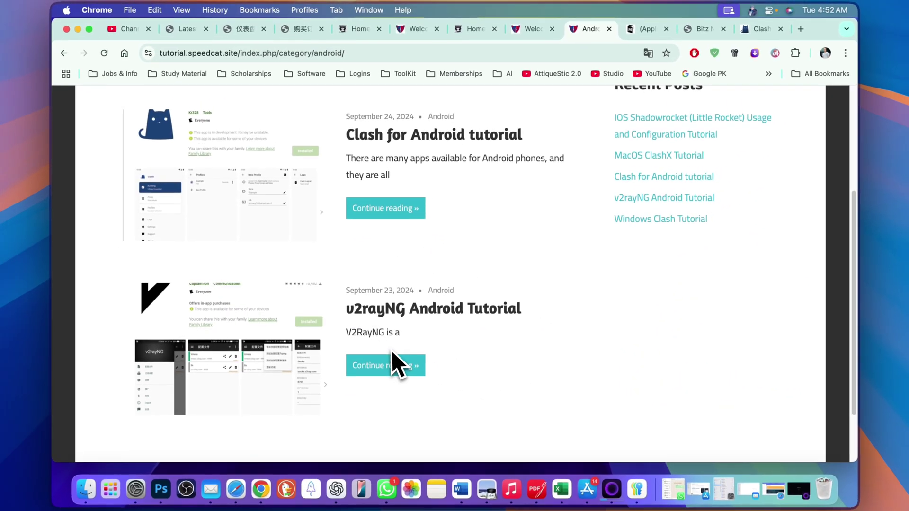
scroll(391, 351, "up", 5)
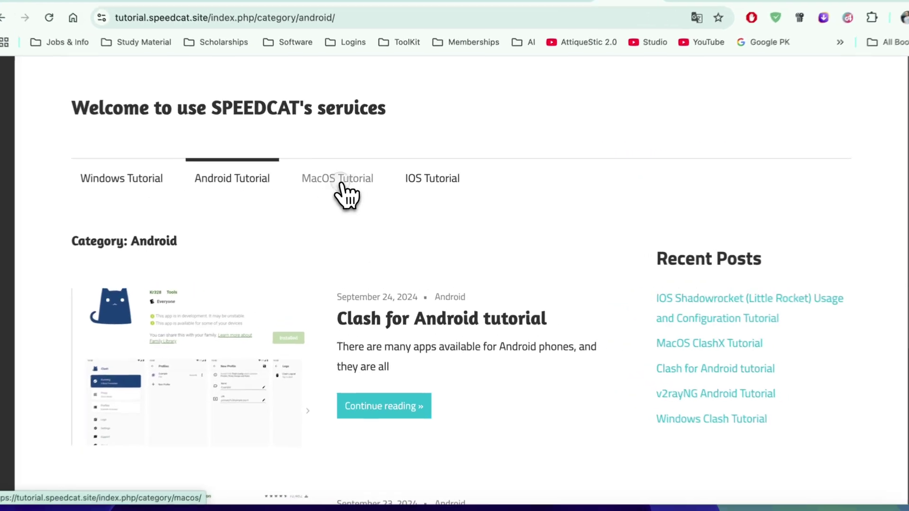
left_click(339, 189)
scroll(393, 313, "down", 3)
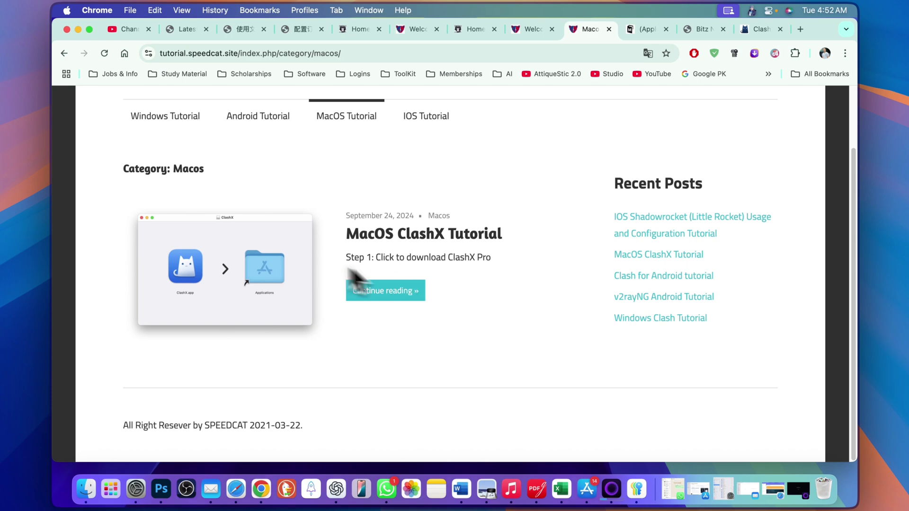
scroll(450, 275, "up", 3)
left_click(428, 190)
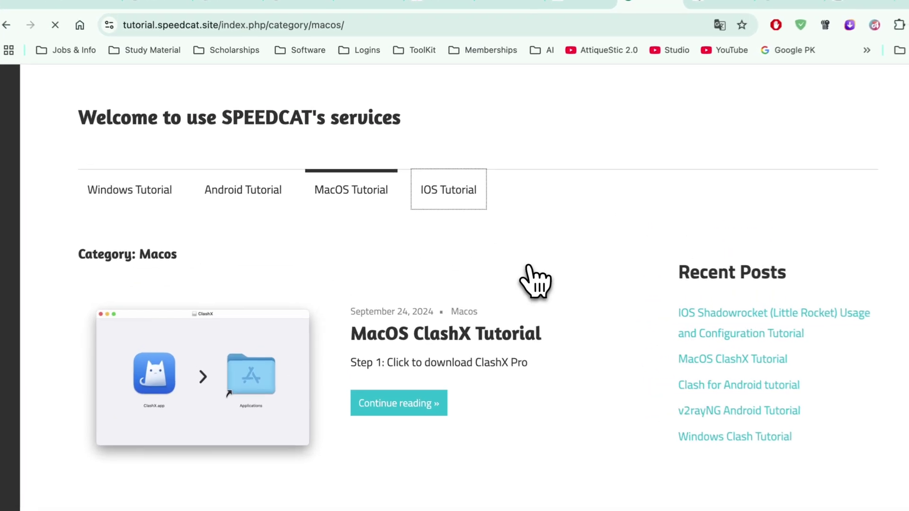